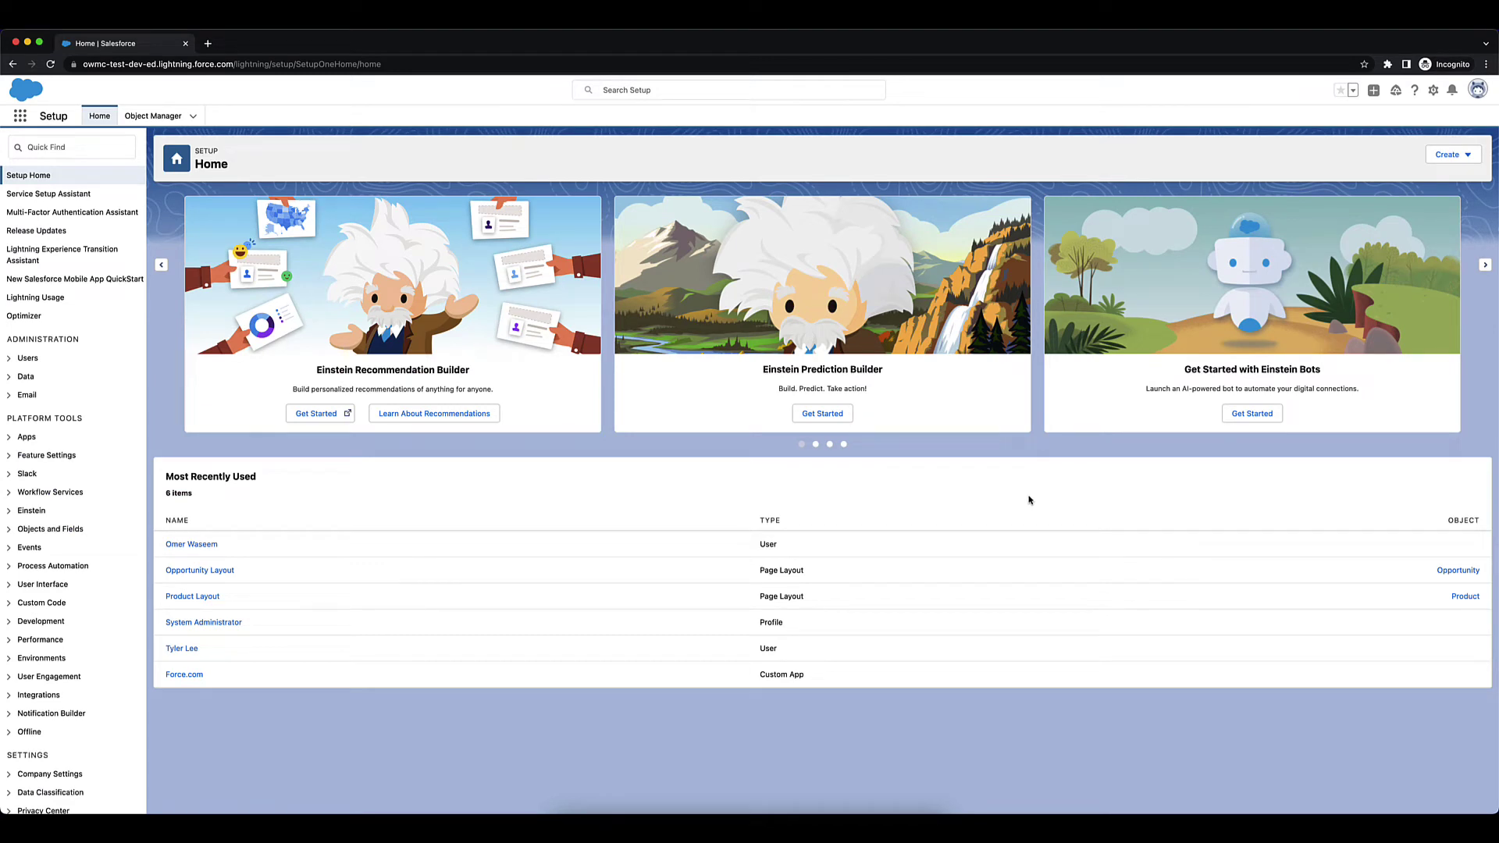
Open a new tab at aprika.com/mc-app to reach the Mission Control AppExchange listing.
key(ctrl+t)
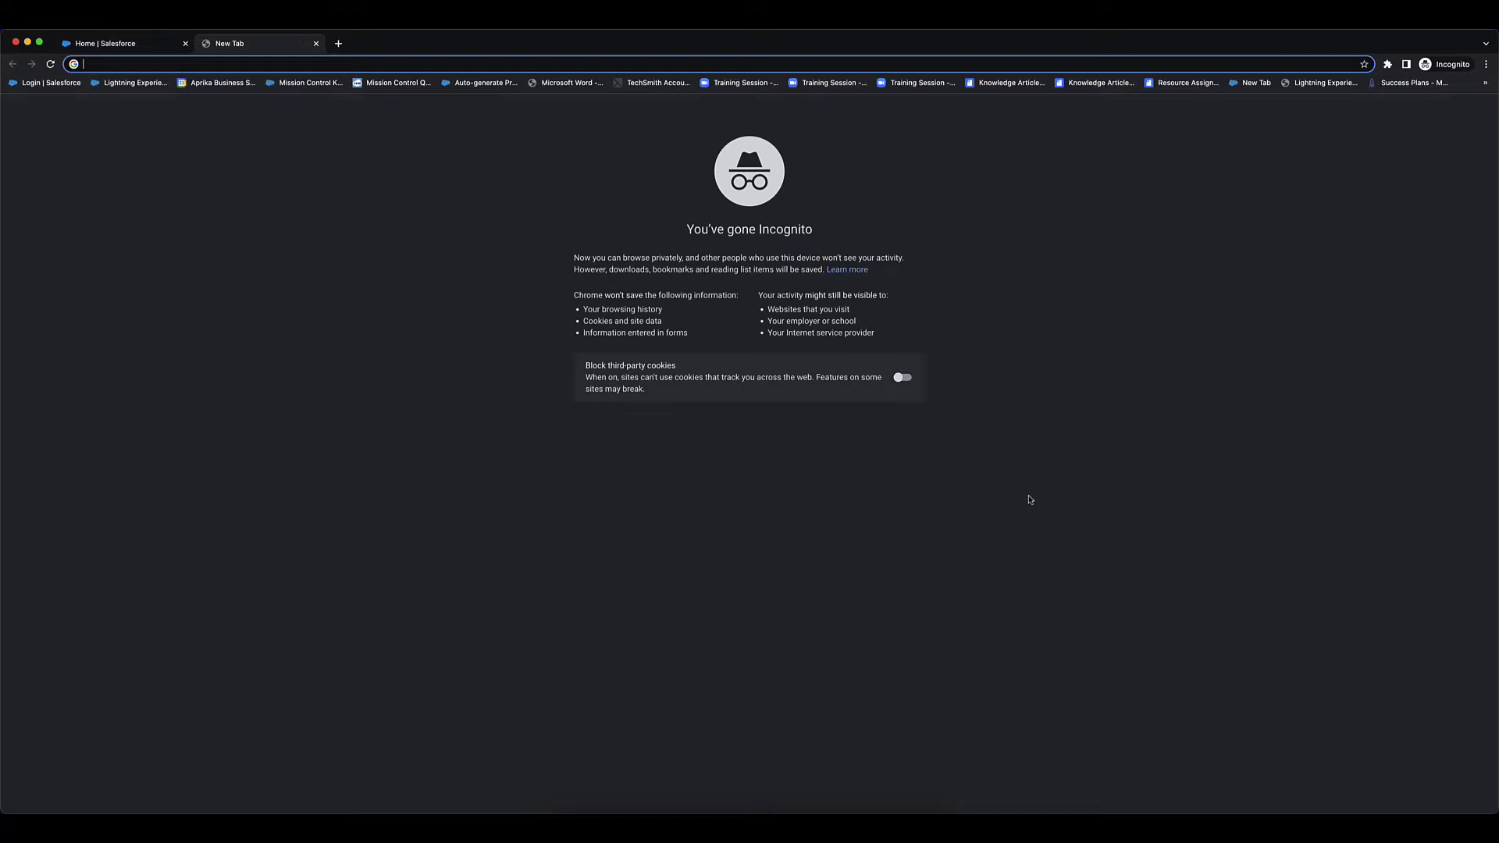
text(aprika.com/)
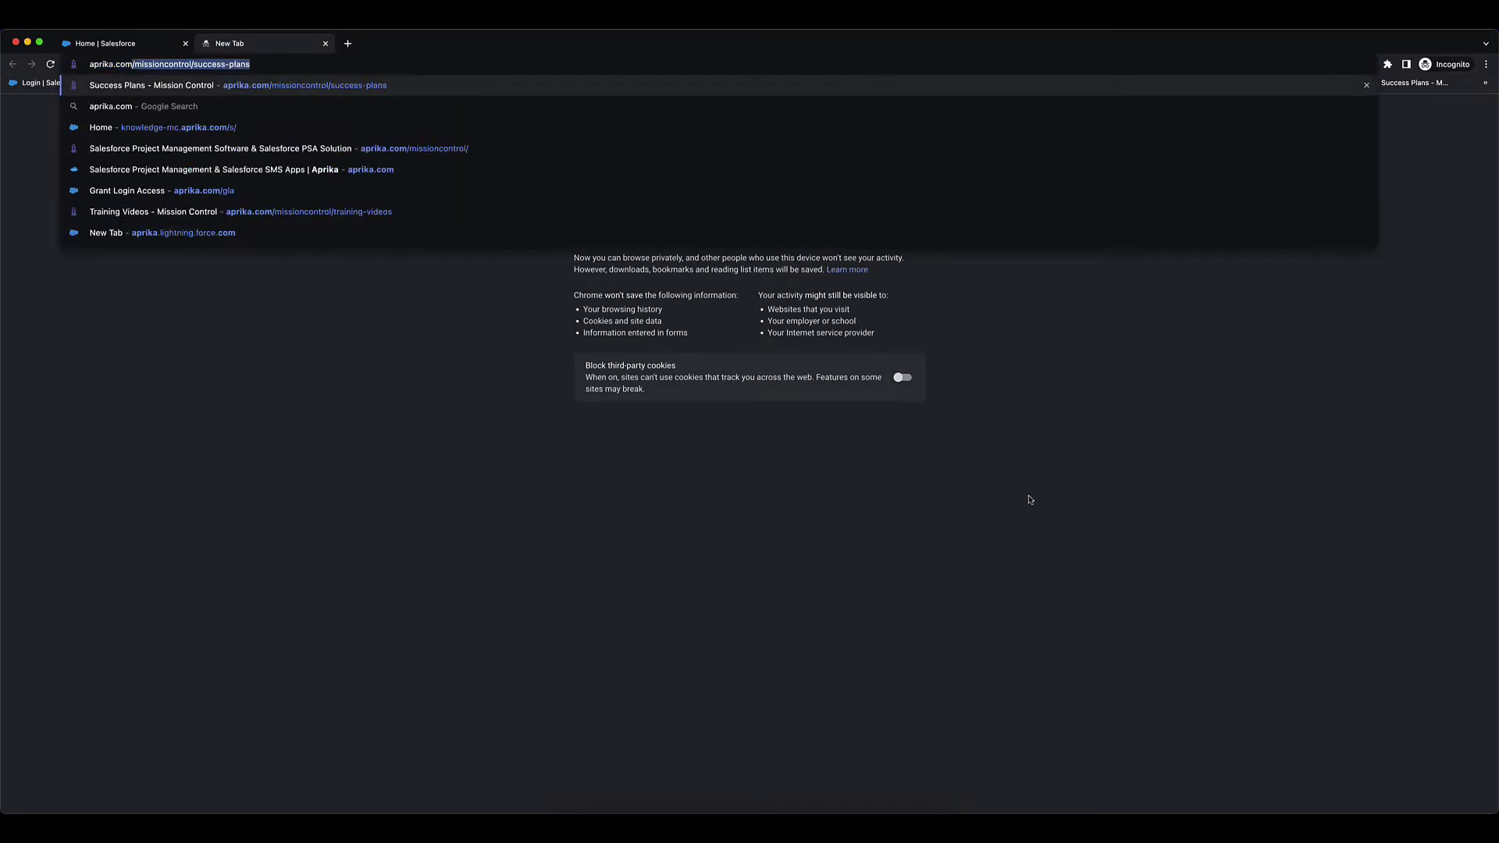
text(mc-app)
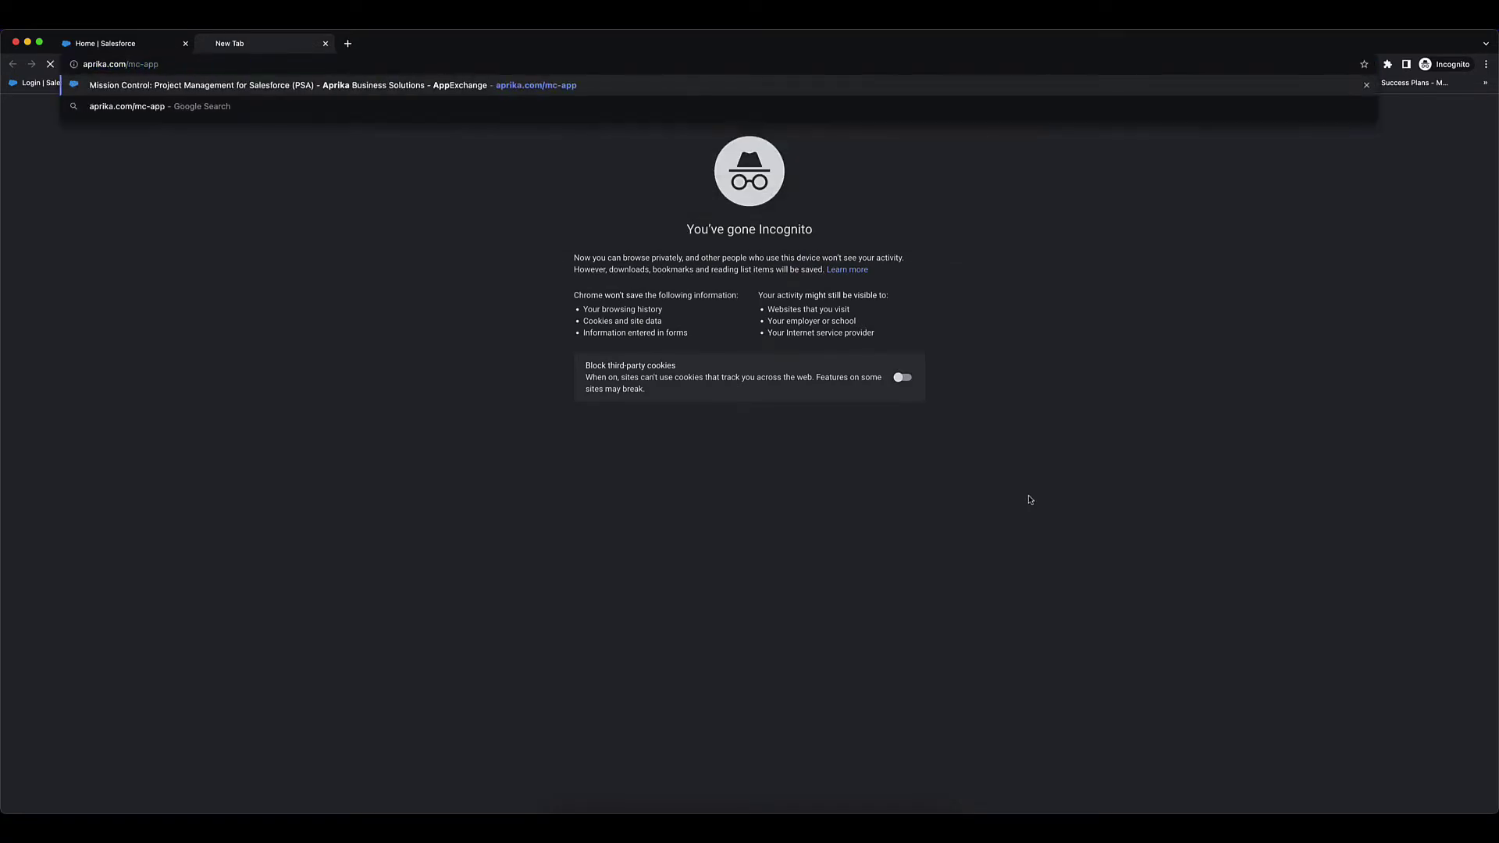
key(Return)
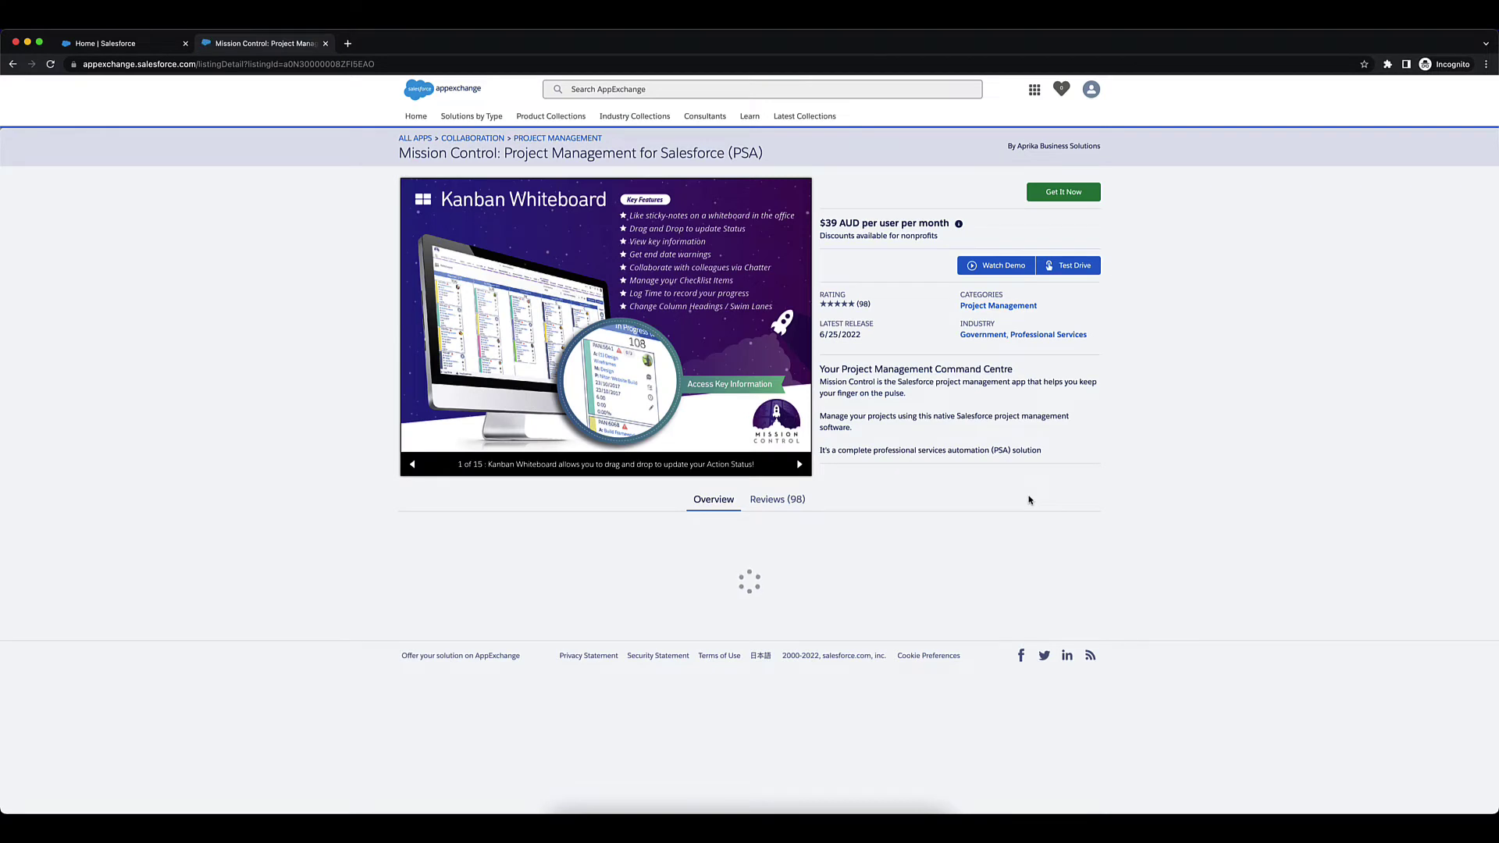
Check the signed-in account, then confirm a production install of Mission Control 1.61.6 with terms accepted.
click(1091, 89)
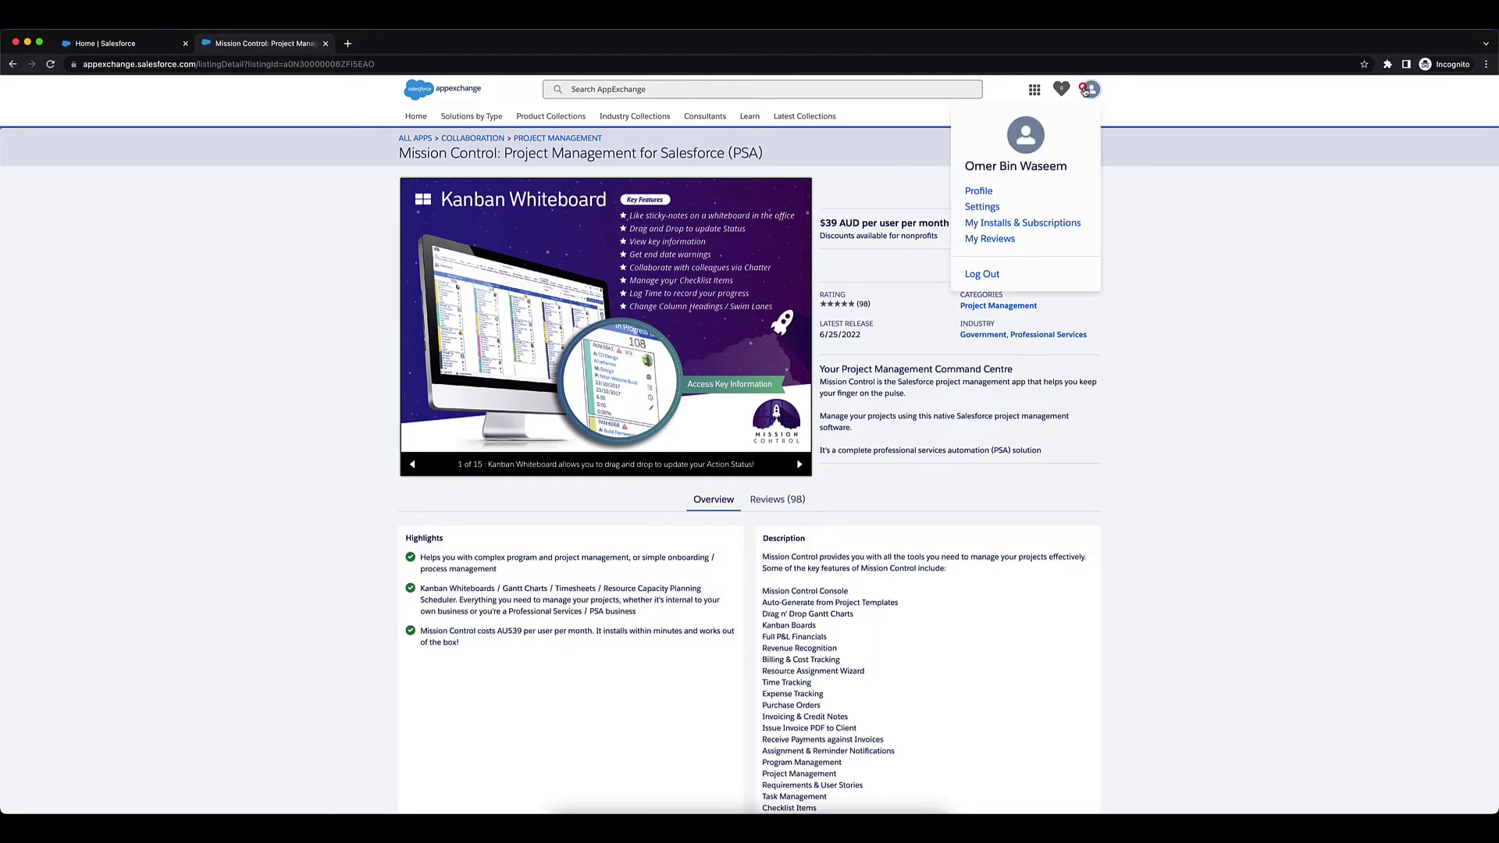
click(1131, 208)
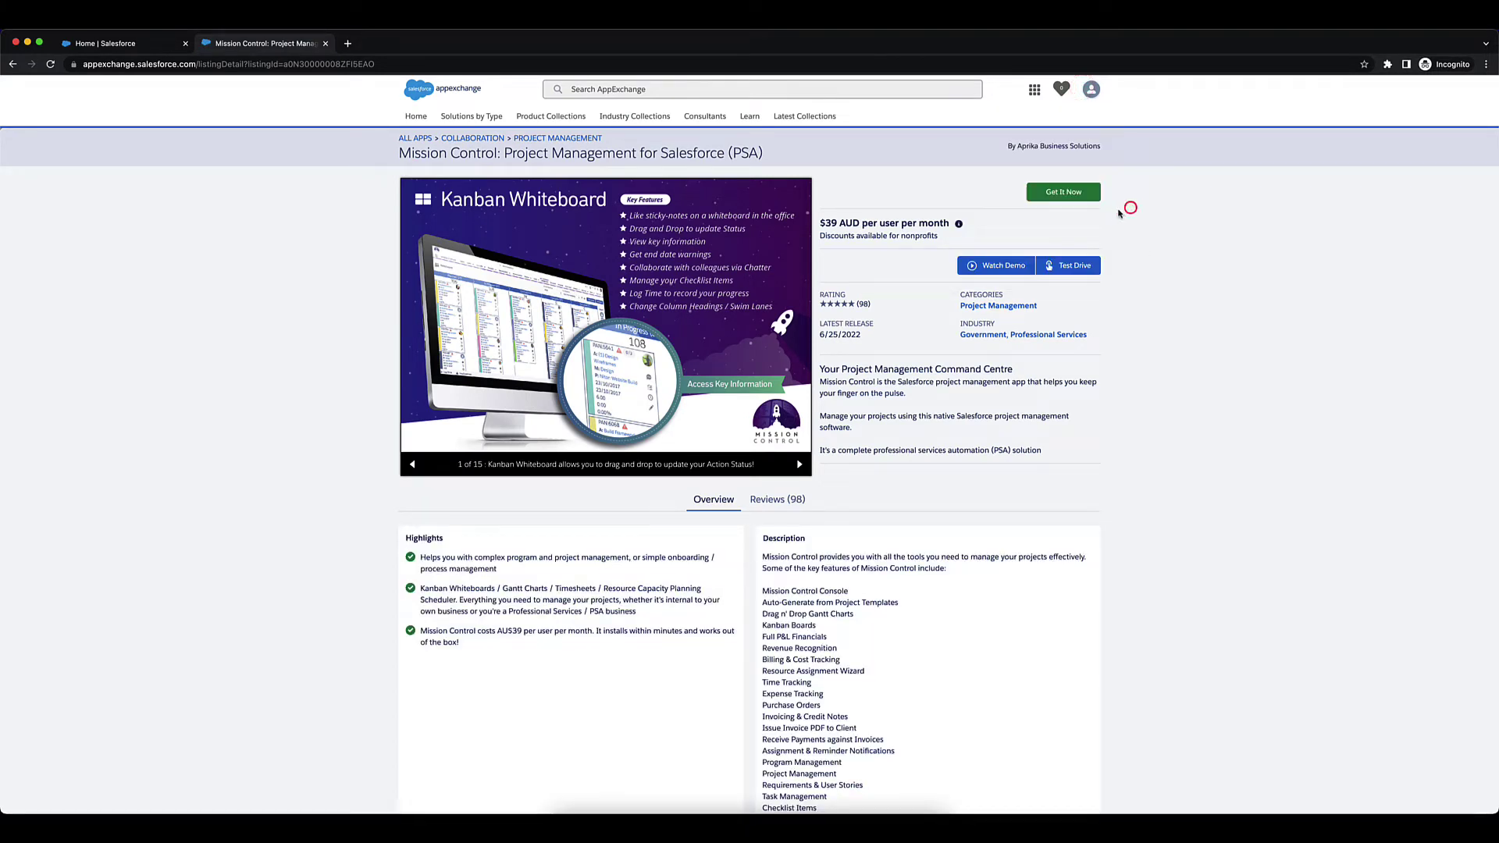
click(1071, 194)
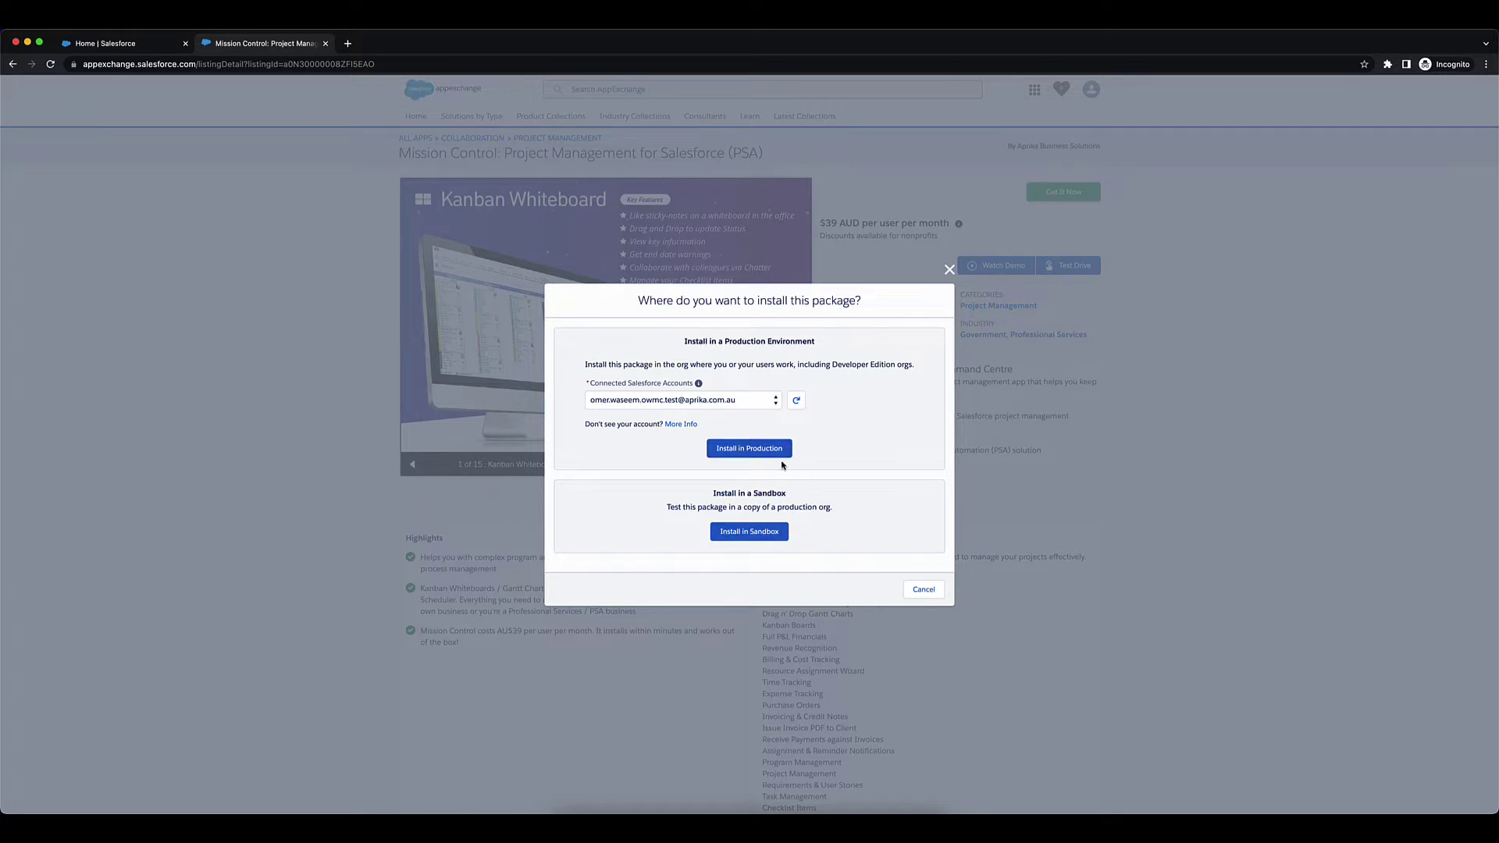
click(771, 451)
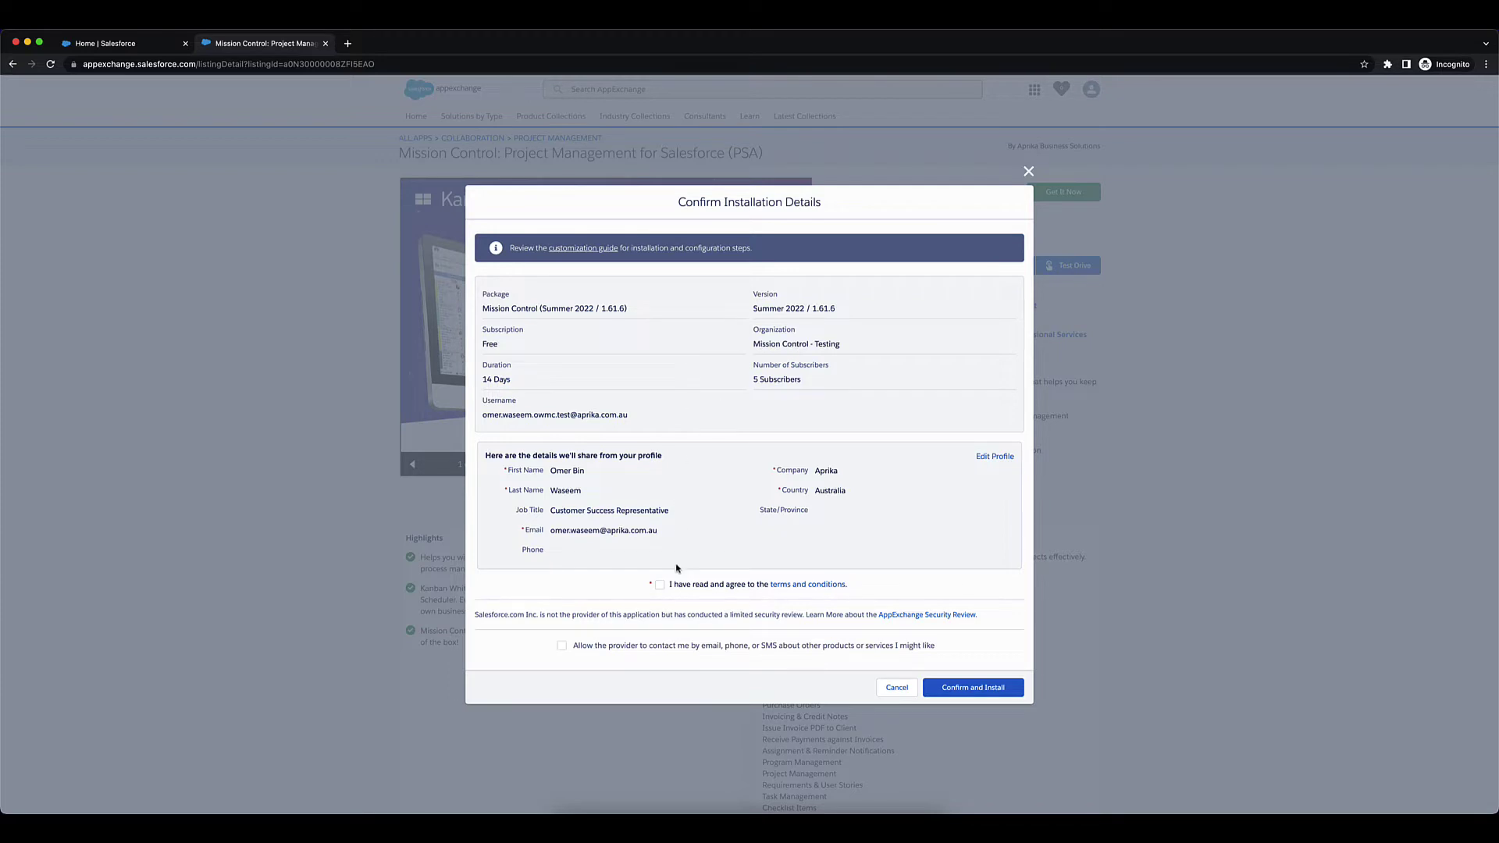
click(659, 584)
click(945, 691)
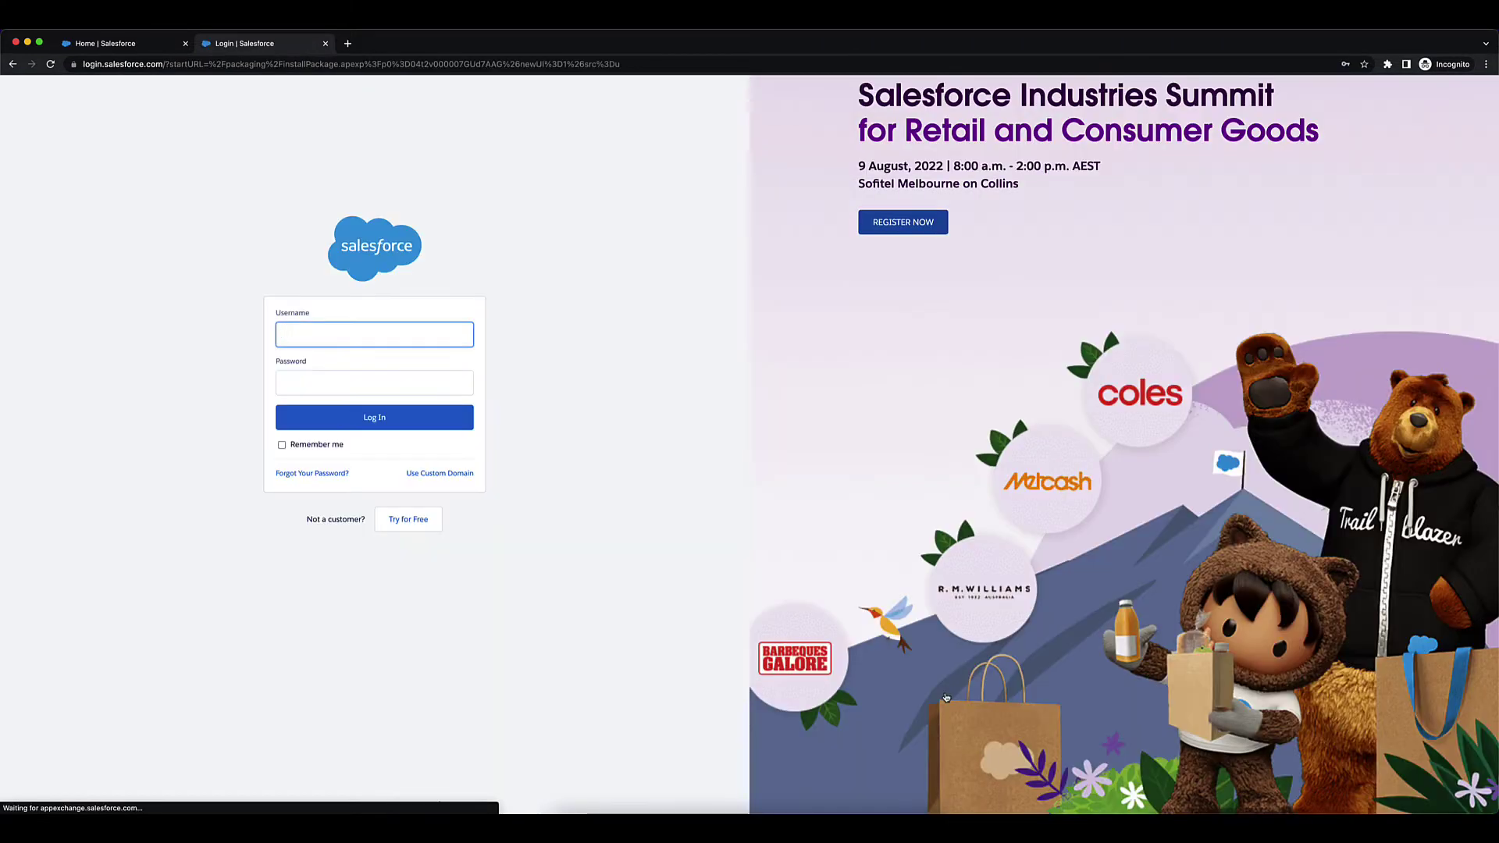
Log in to the test org using the saved autofill credentials.
click(430, 344)
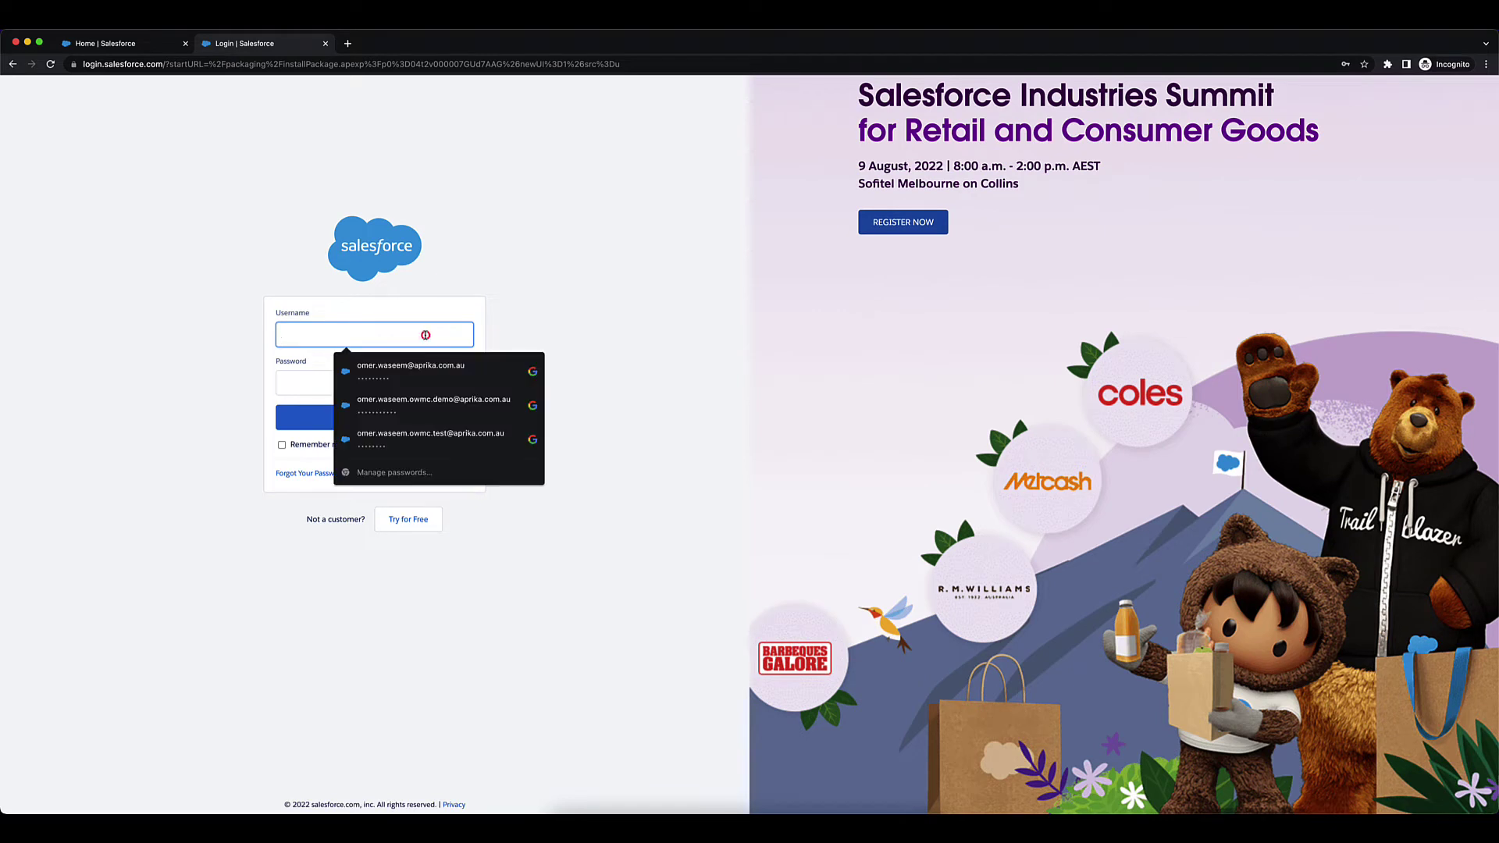
click(431, 414)
click(431, 428)
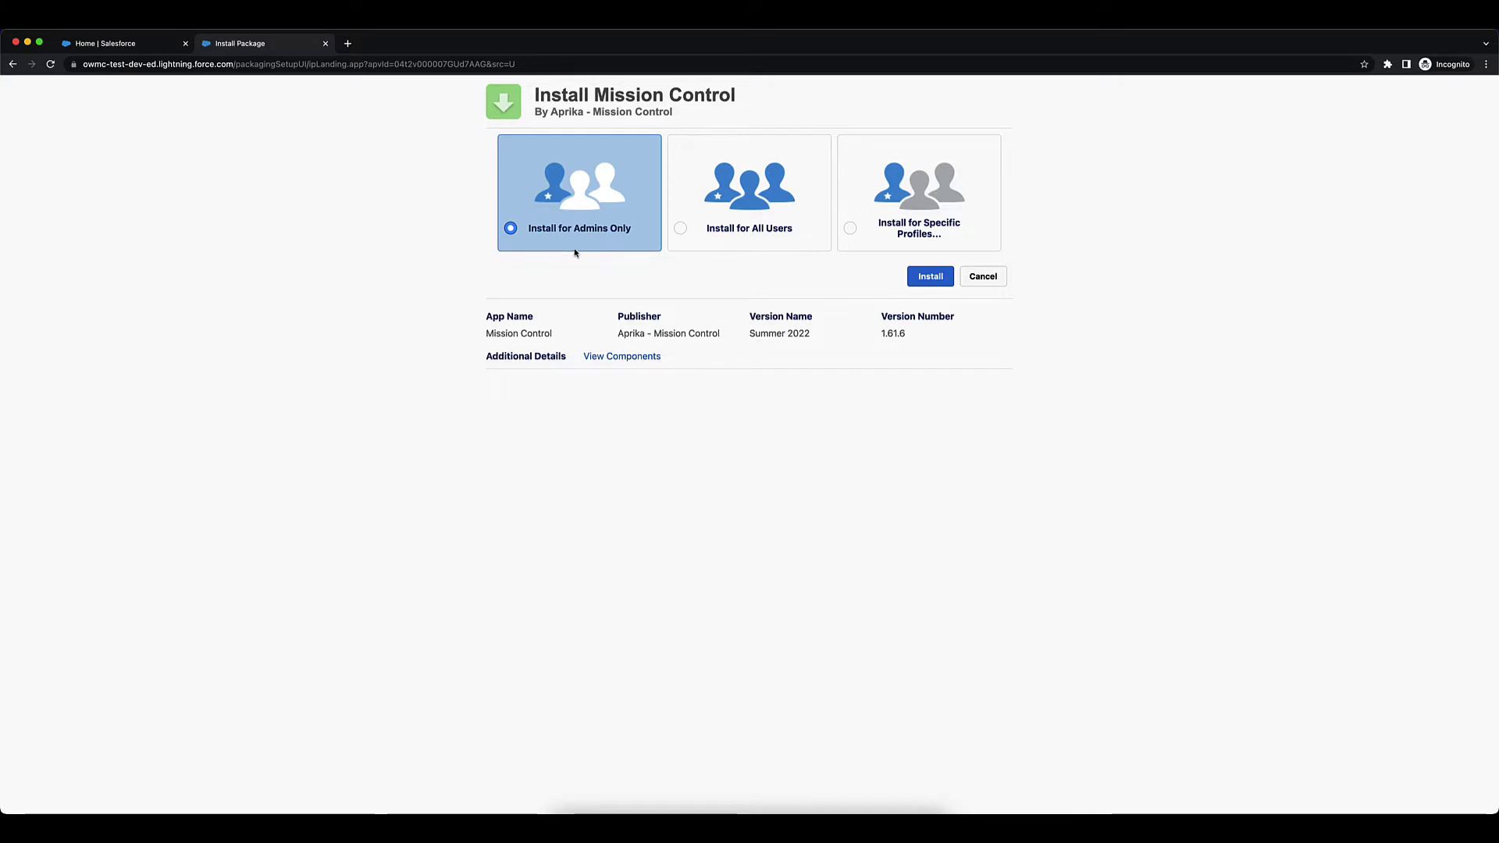
Install Mission Control for admins only, granting access to the third-party web sites.
click(932, 278)
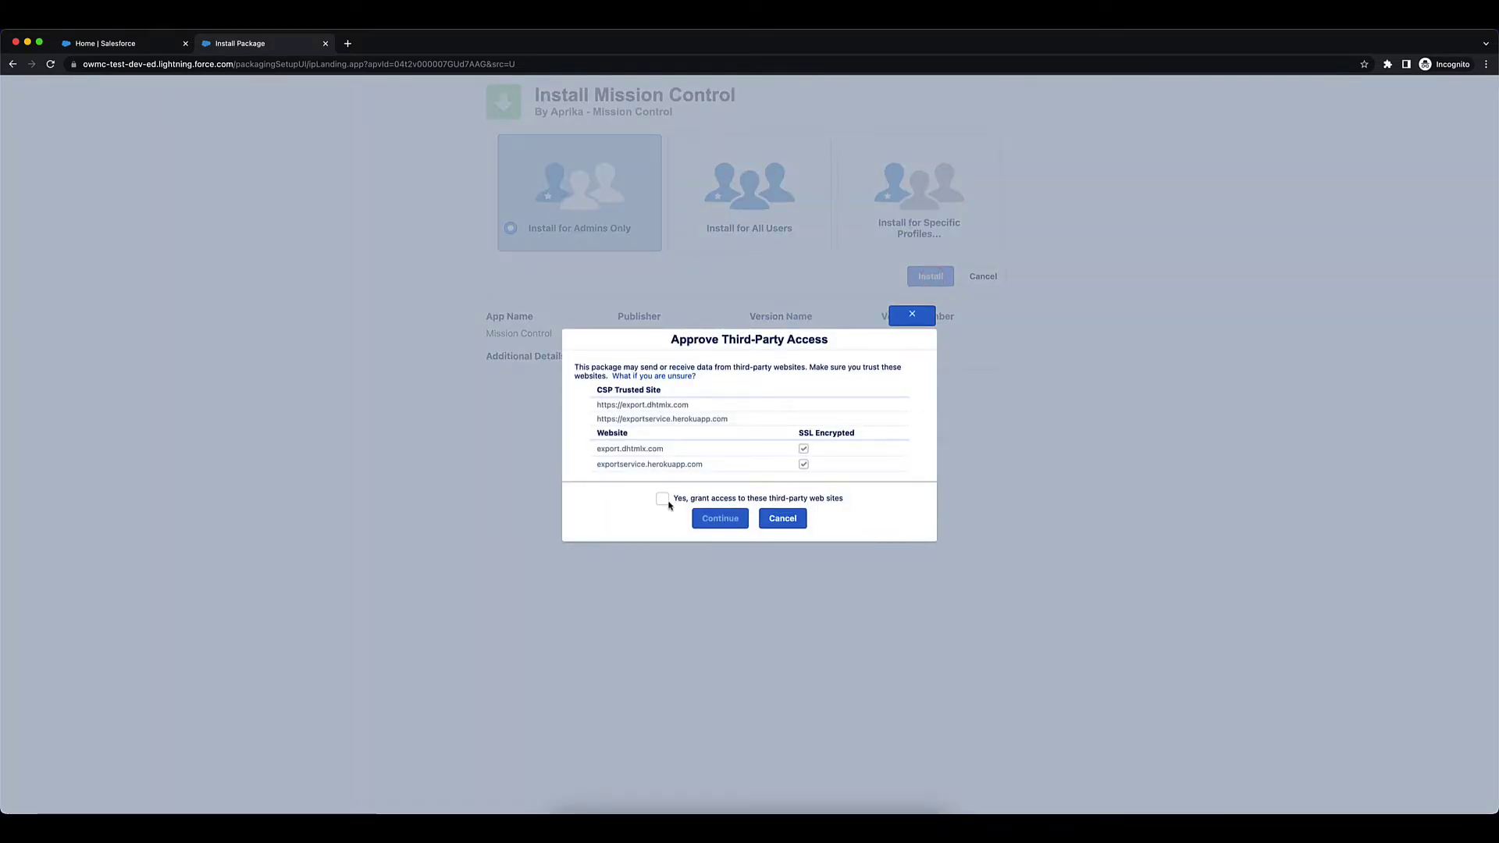
click(662, 499)
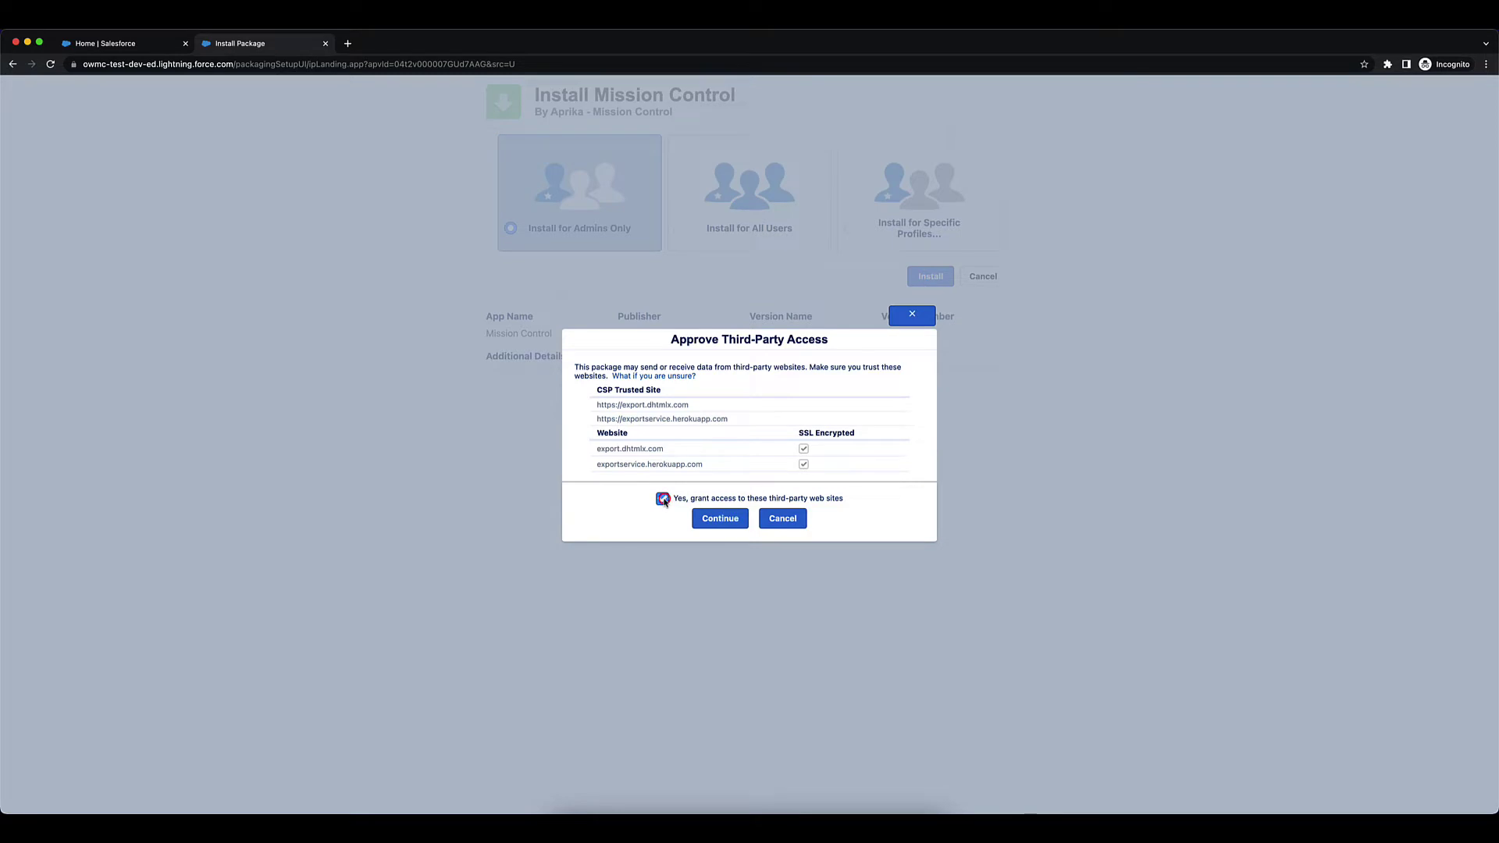
click(712, 520)
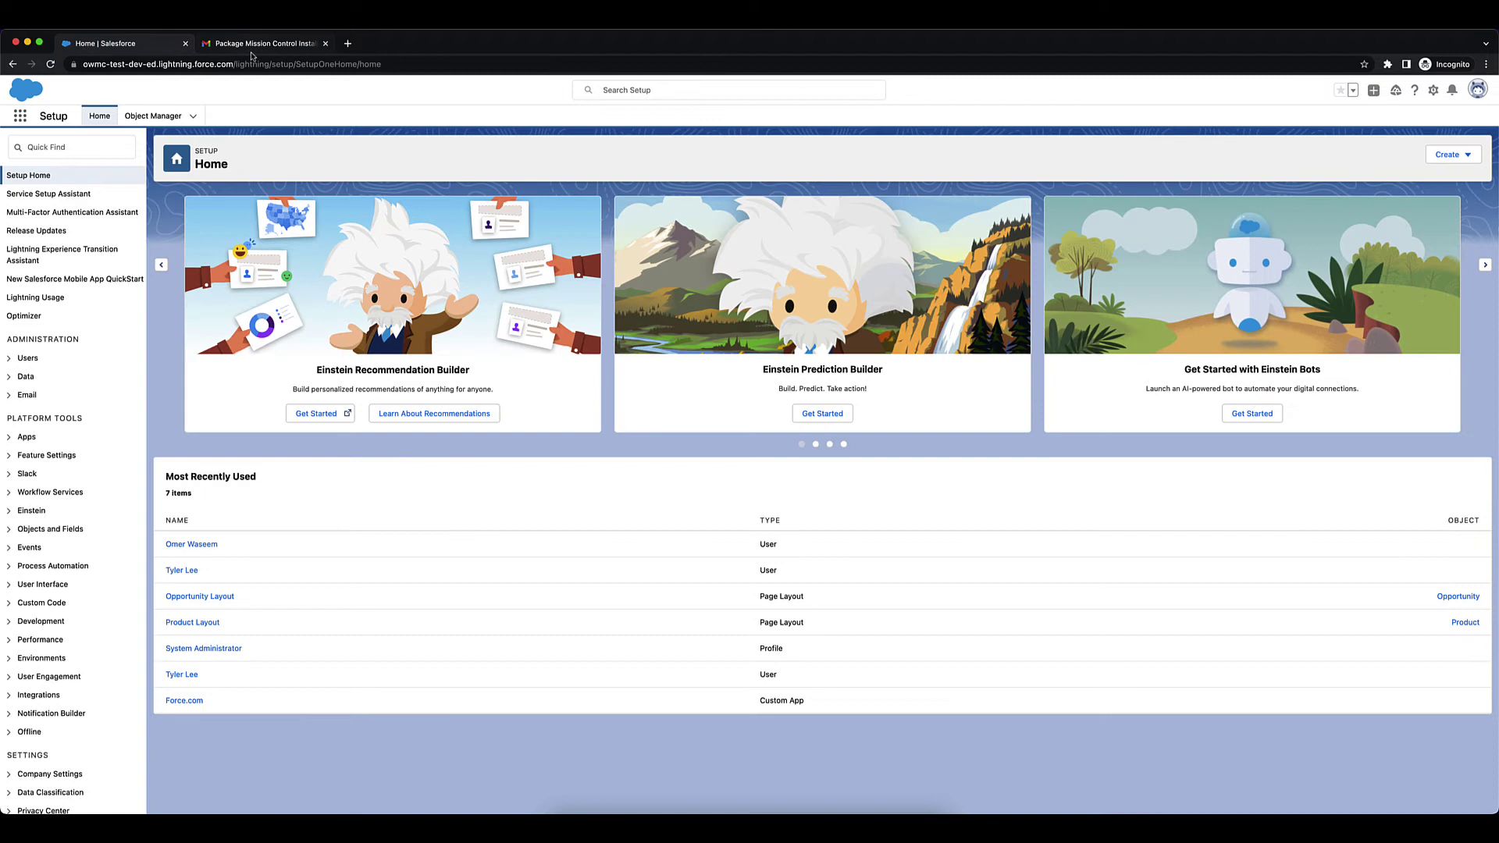
click(257, 44)
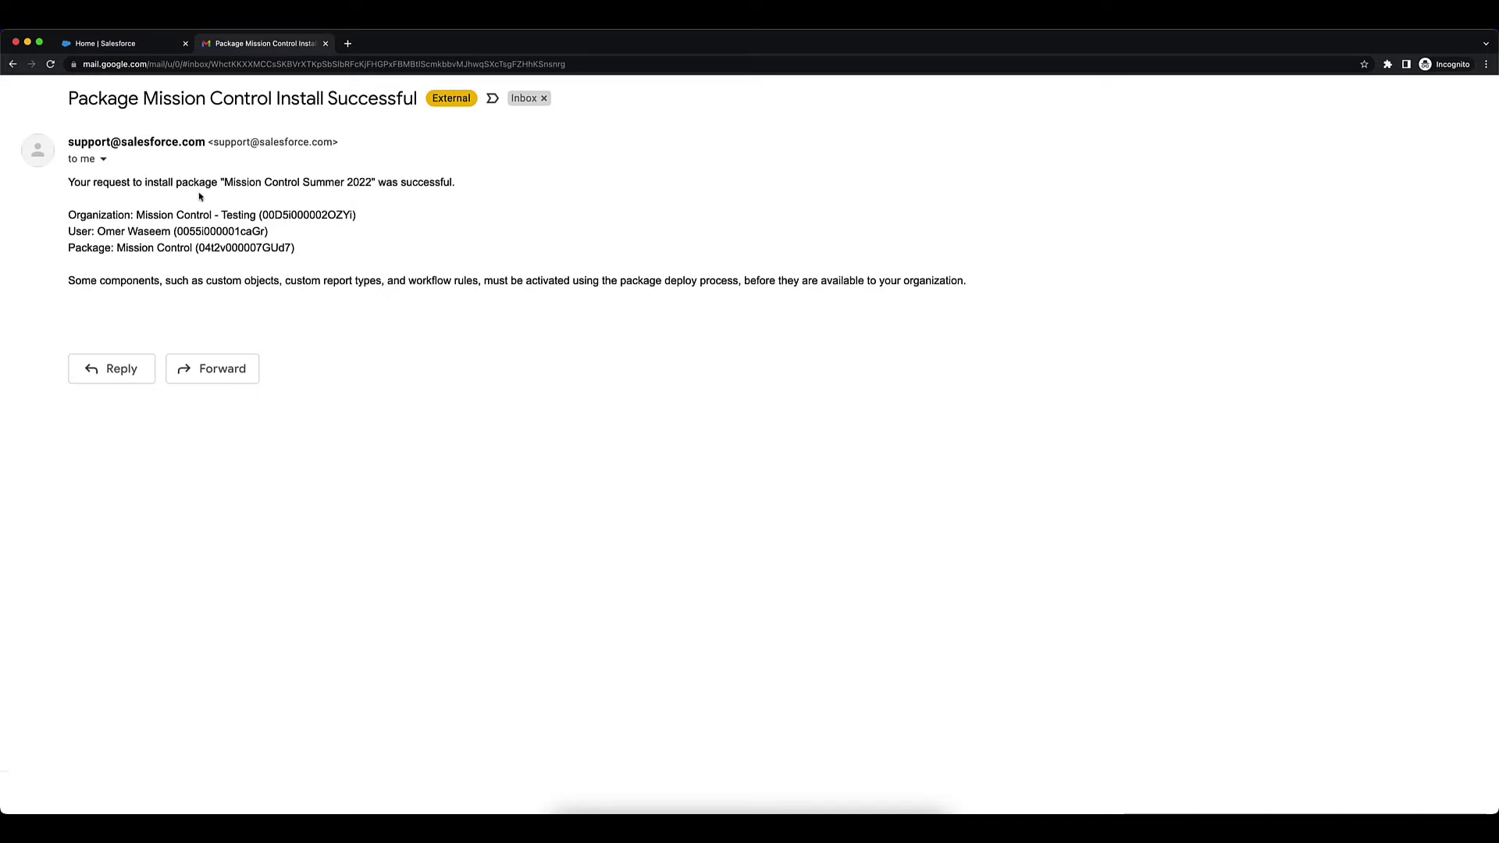
click(146, 45)
click(86, 150)
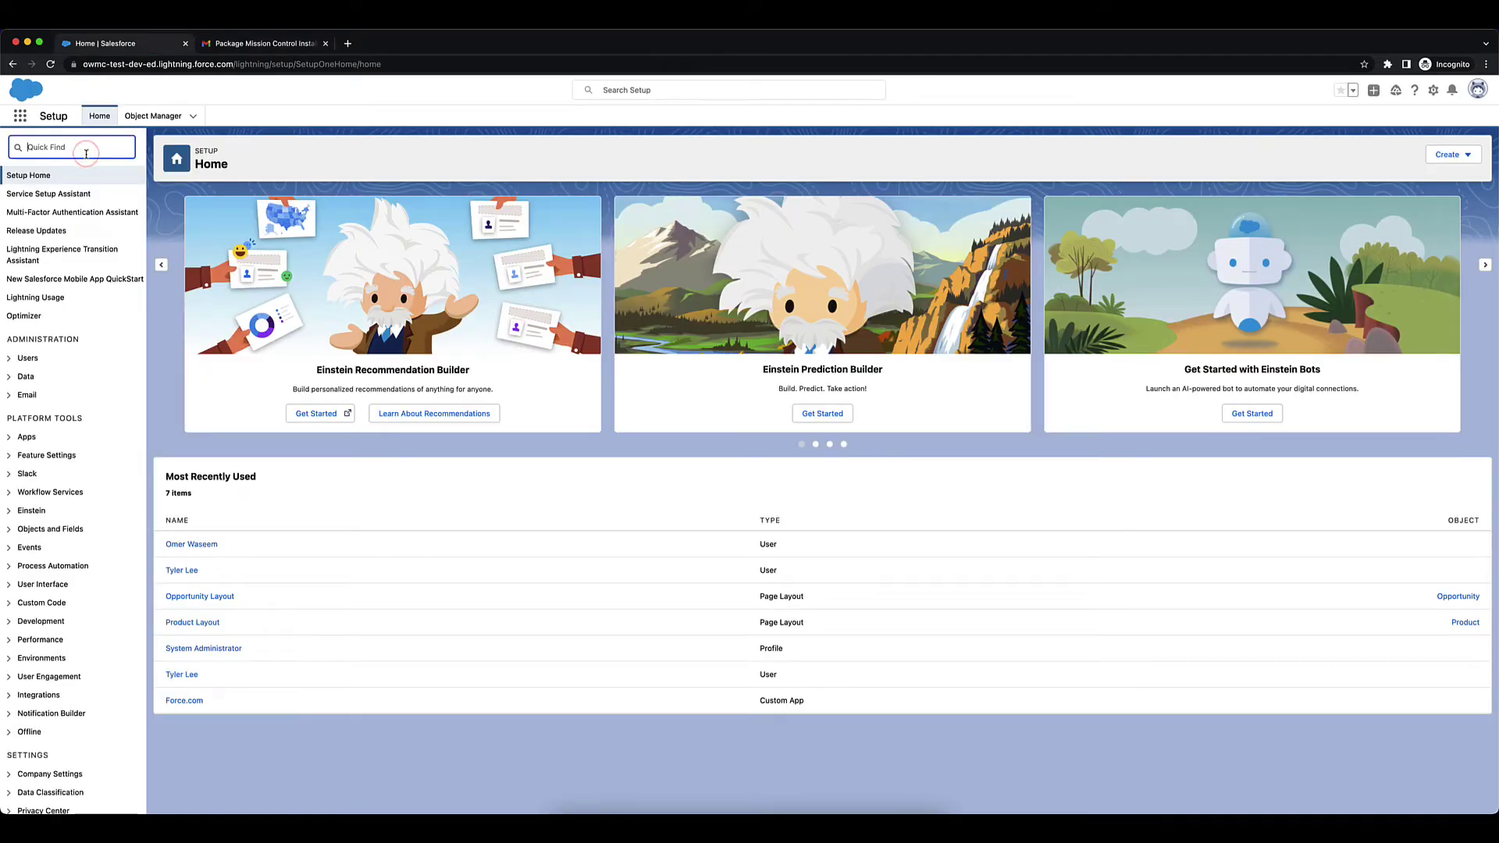
Find Installed Packages via Quick Find 'packa' and open Mission Control's license management page.
text(packa)
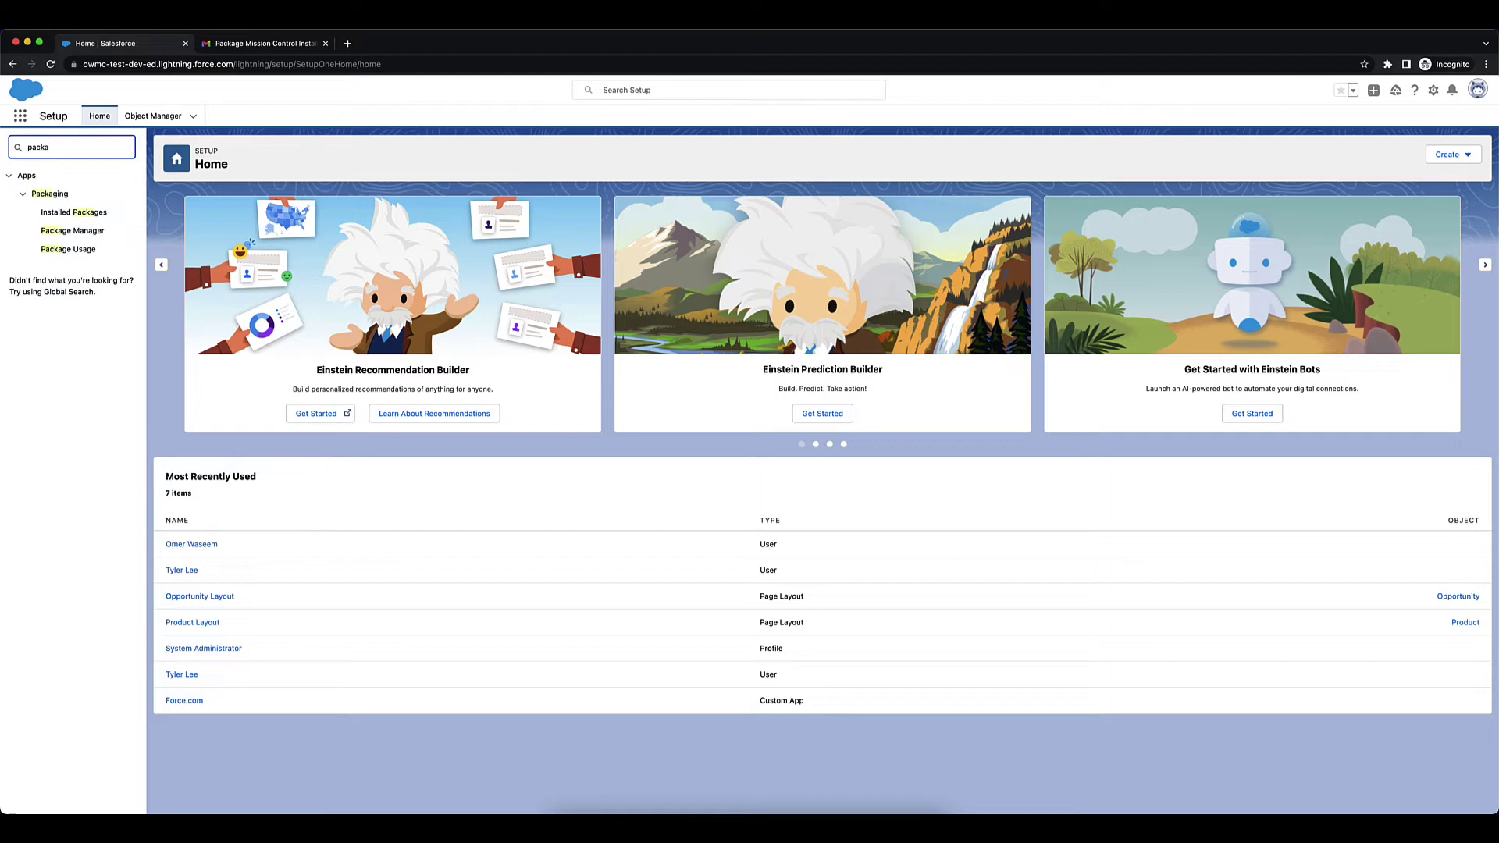
click(104, 213)
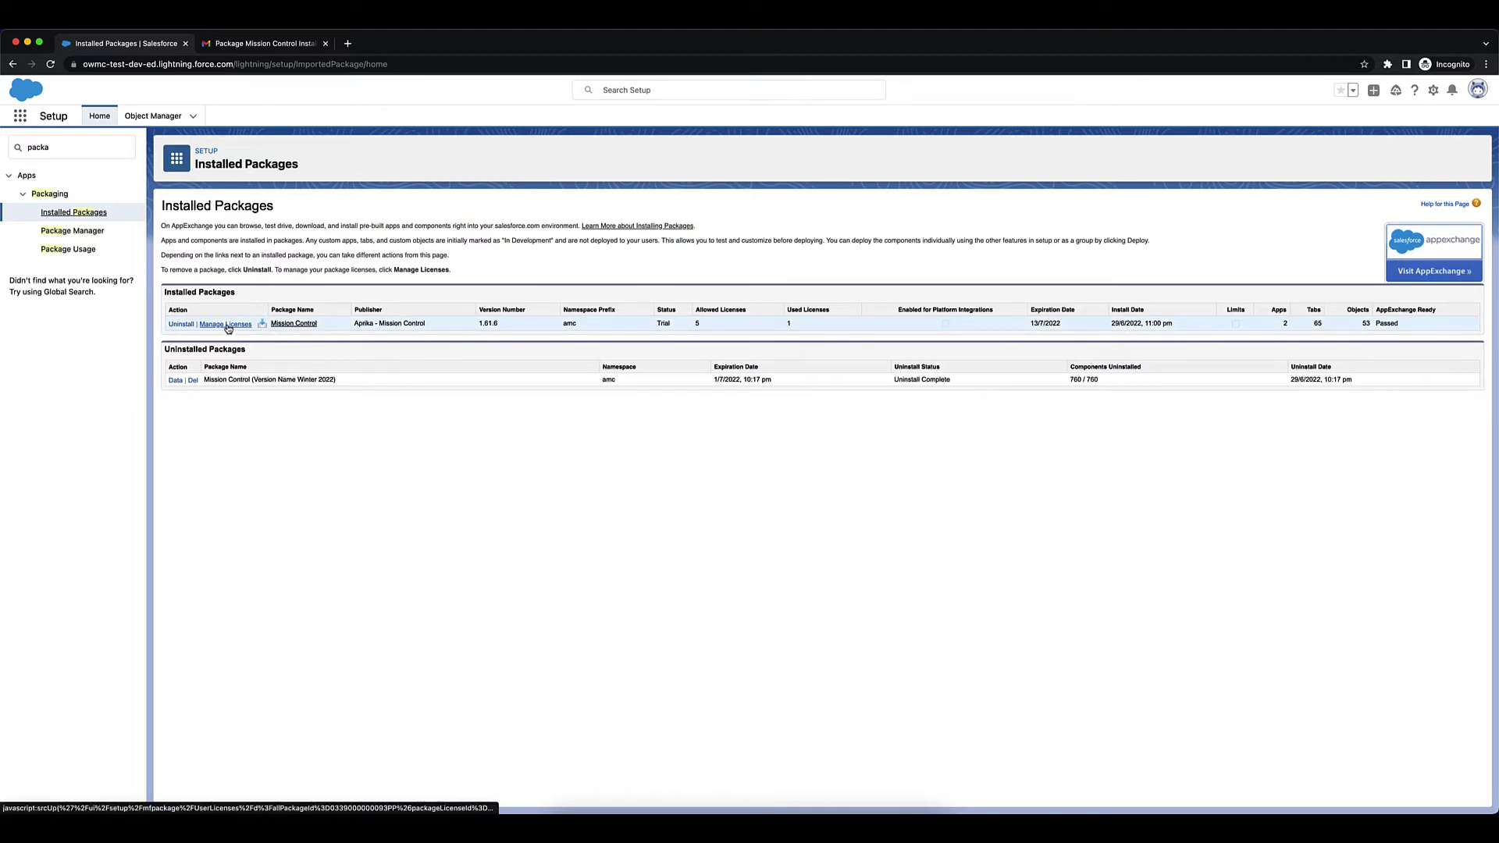
click(226, 325)
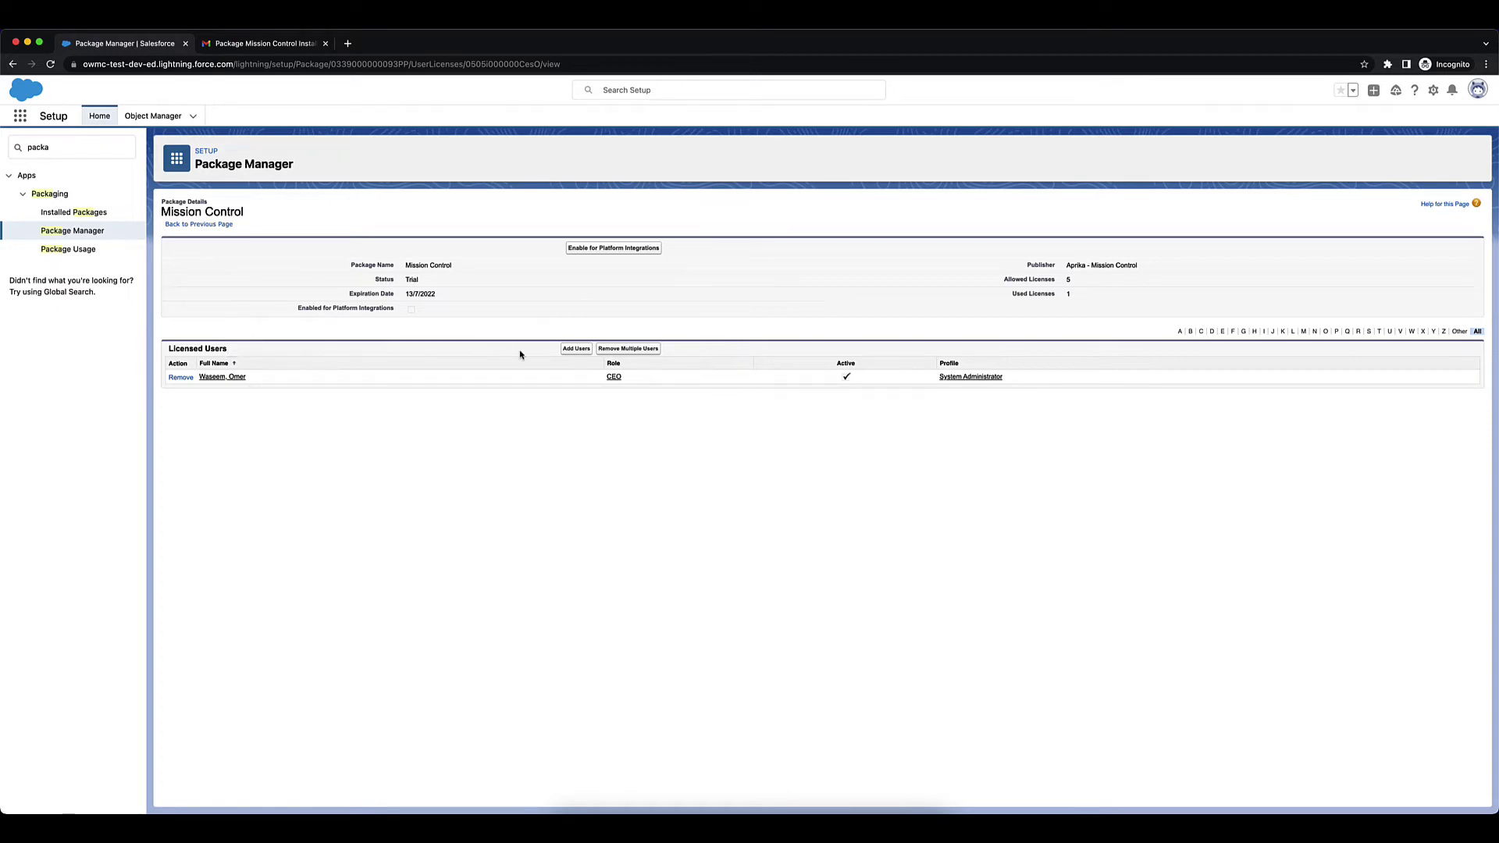
License the Marketing Team Standard User for Mission Control and open that user's record.
click(576, 349)
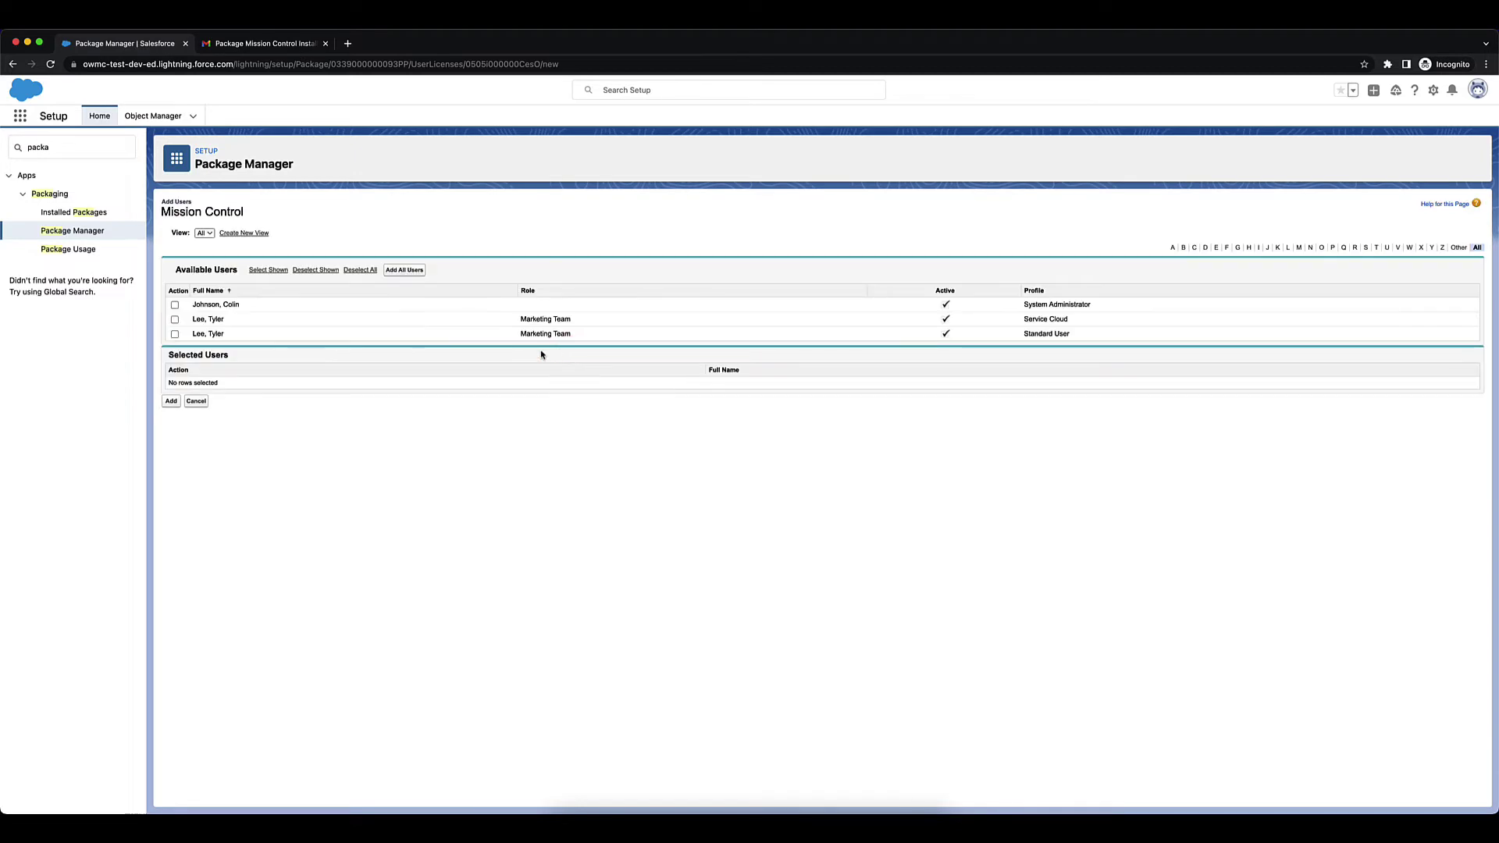
click(175, 334)
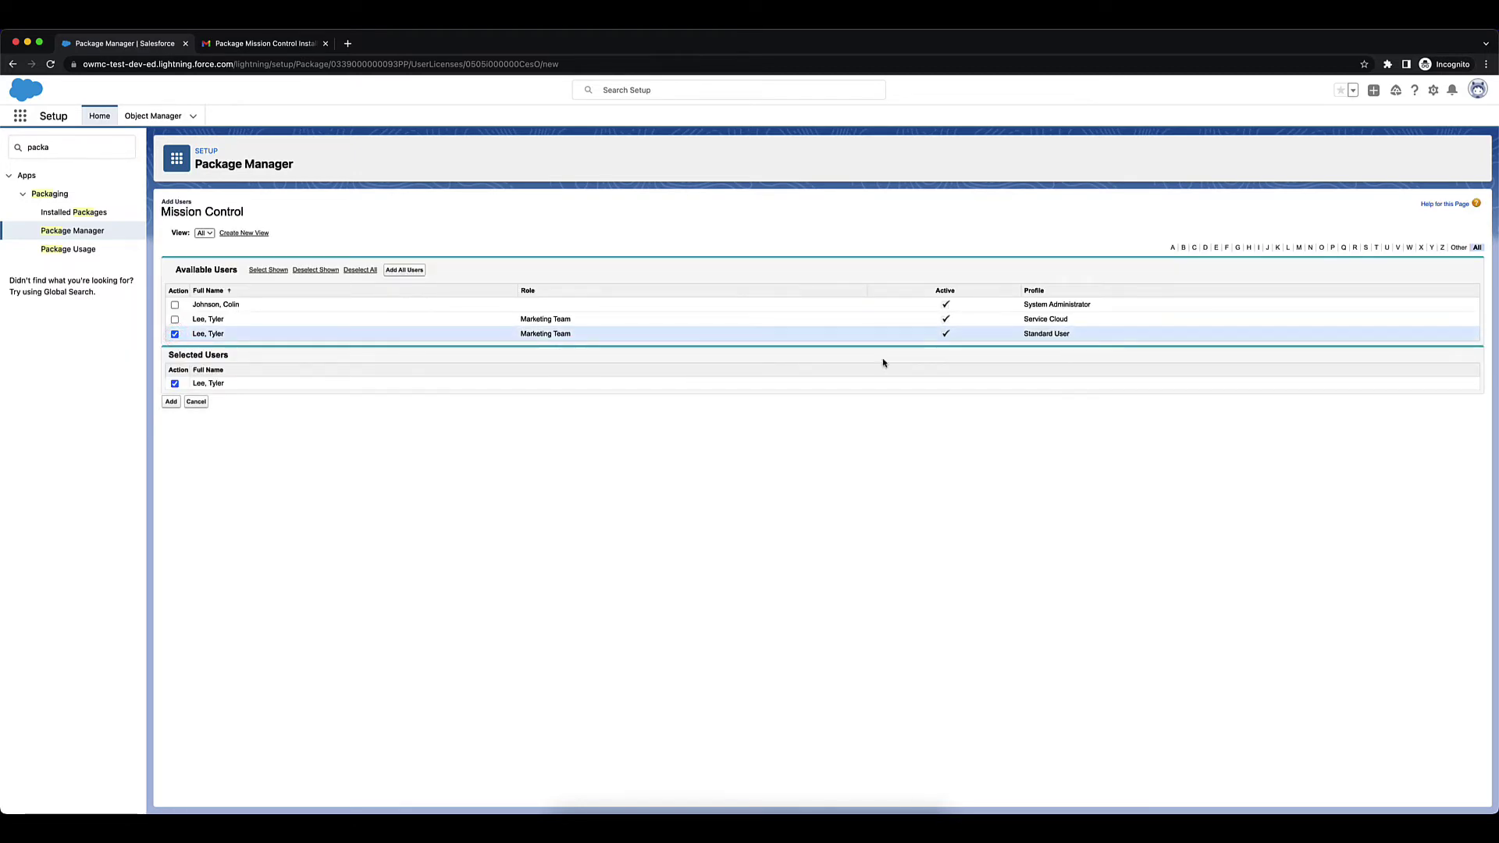
click(171, 401)
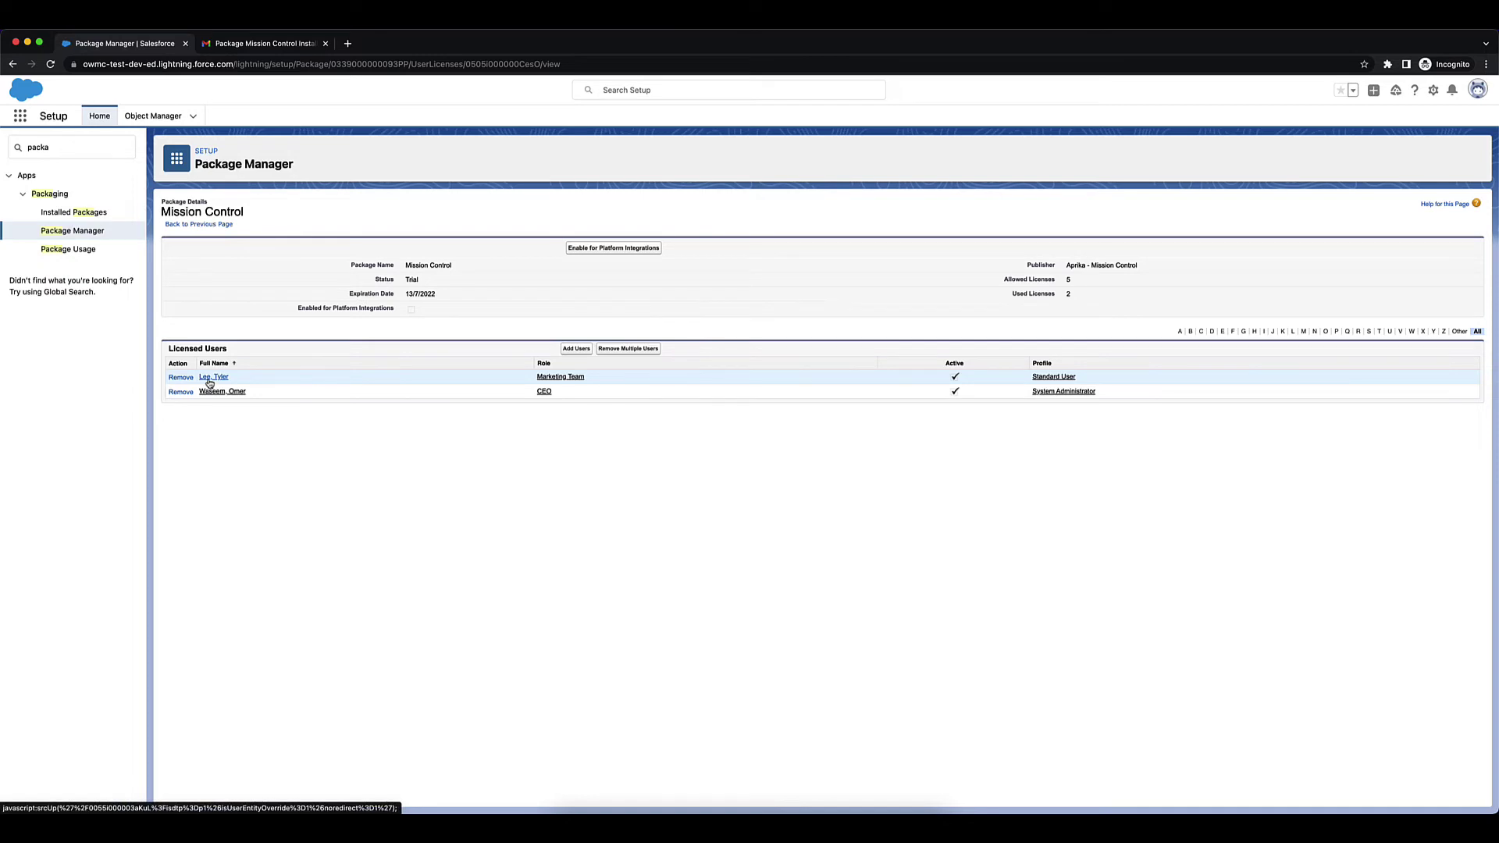
click(209, 380)
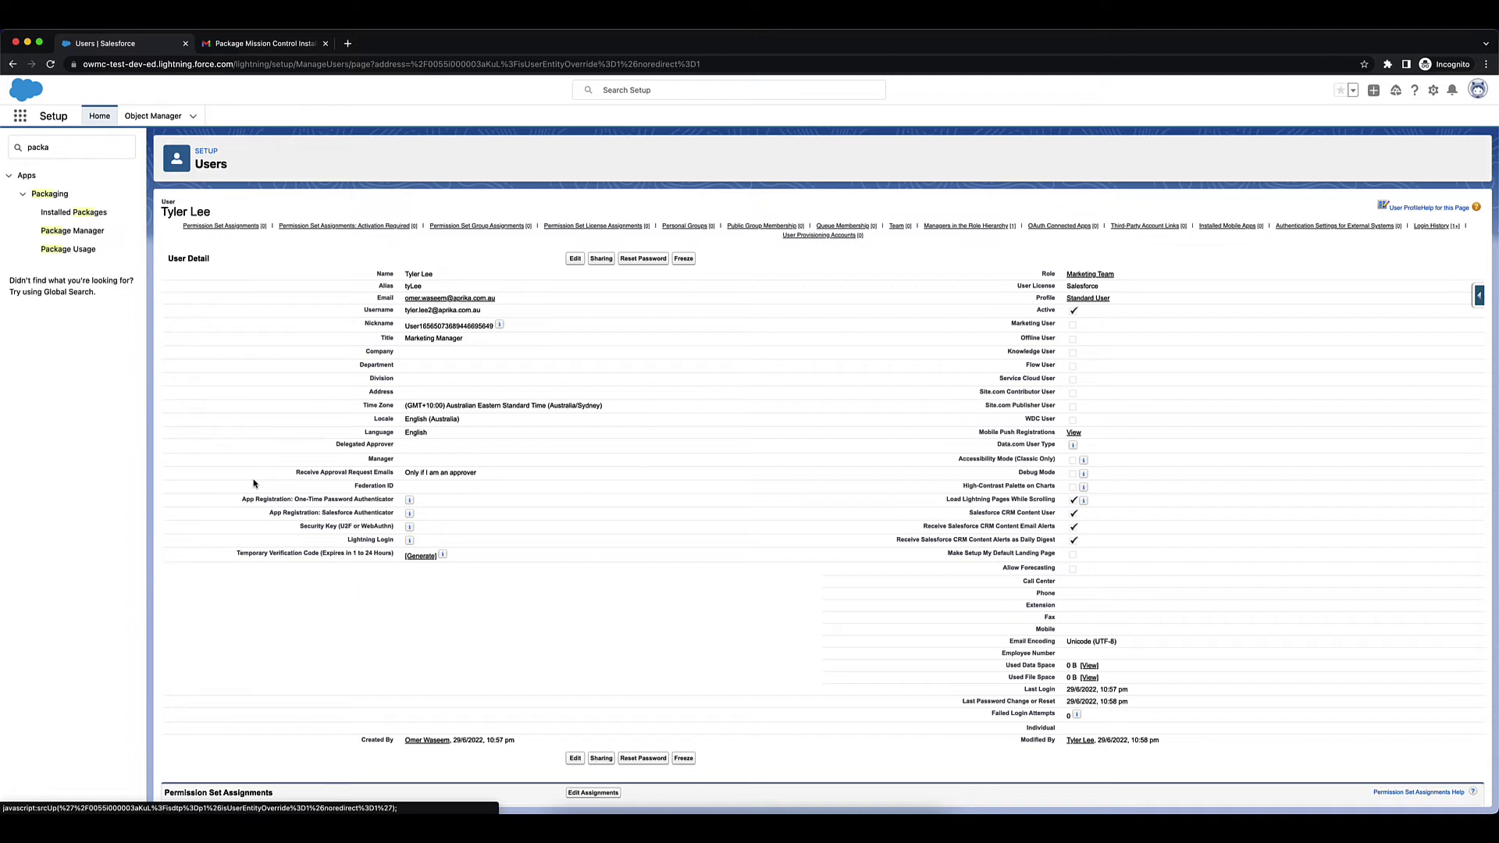
Edit the user's permission set assignments and scroll the available list to the Mission Control entries.
click(241, 229)
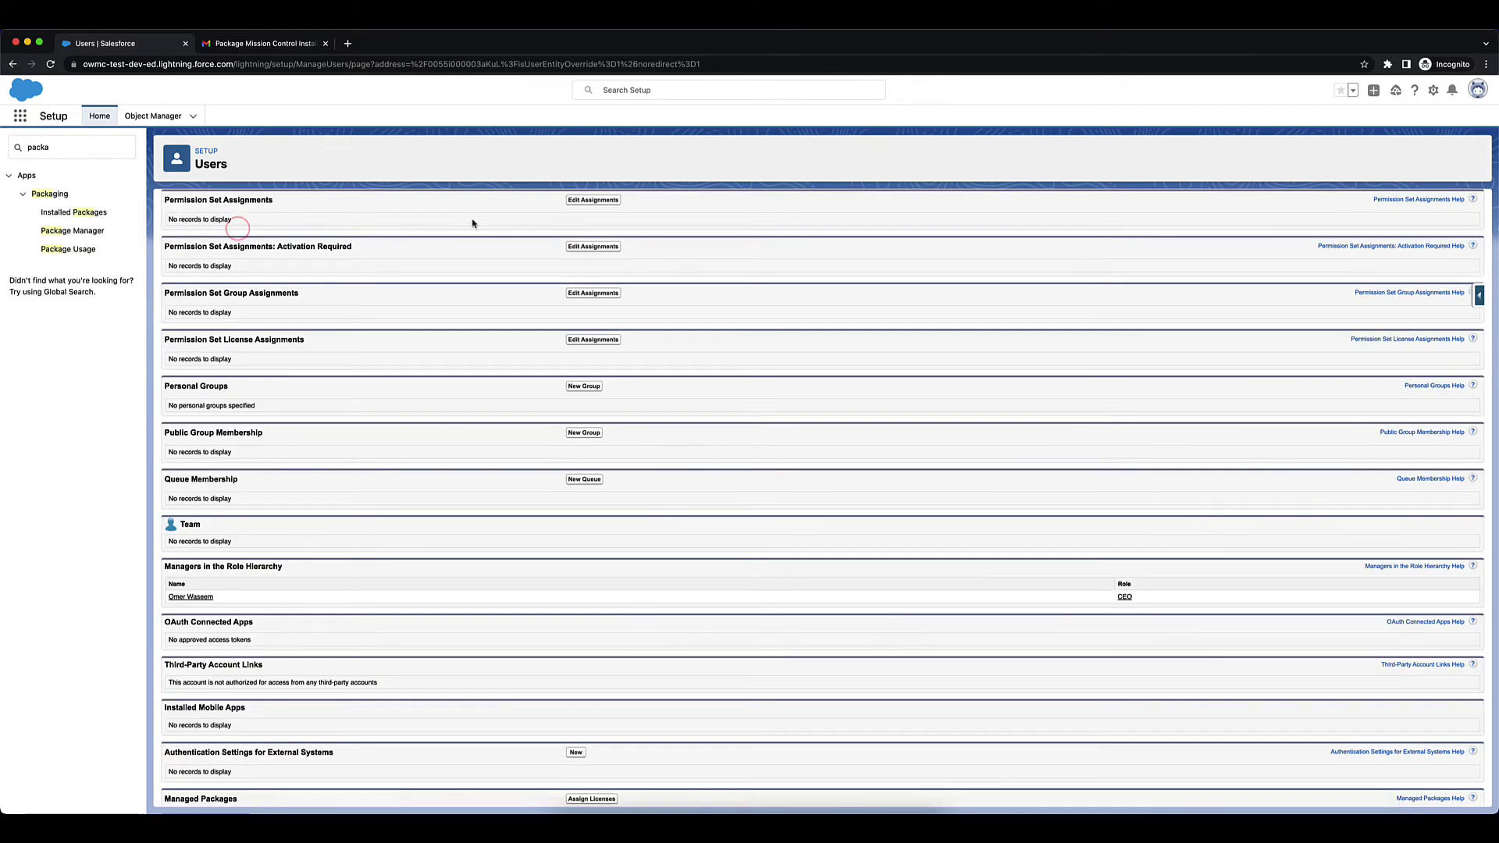
click(598, 202)
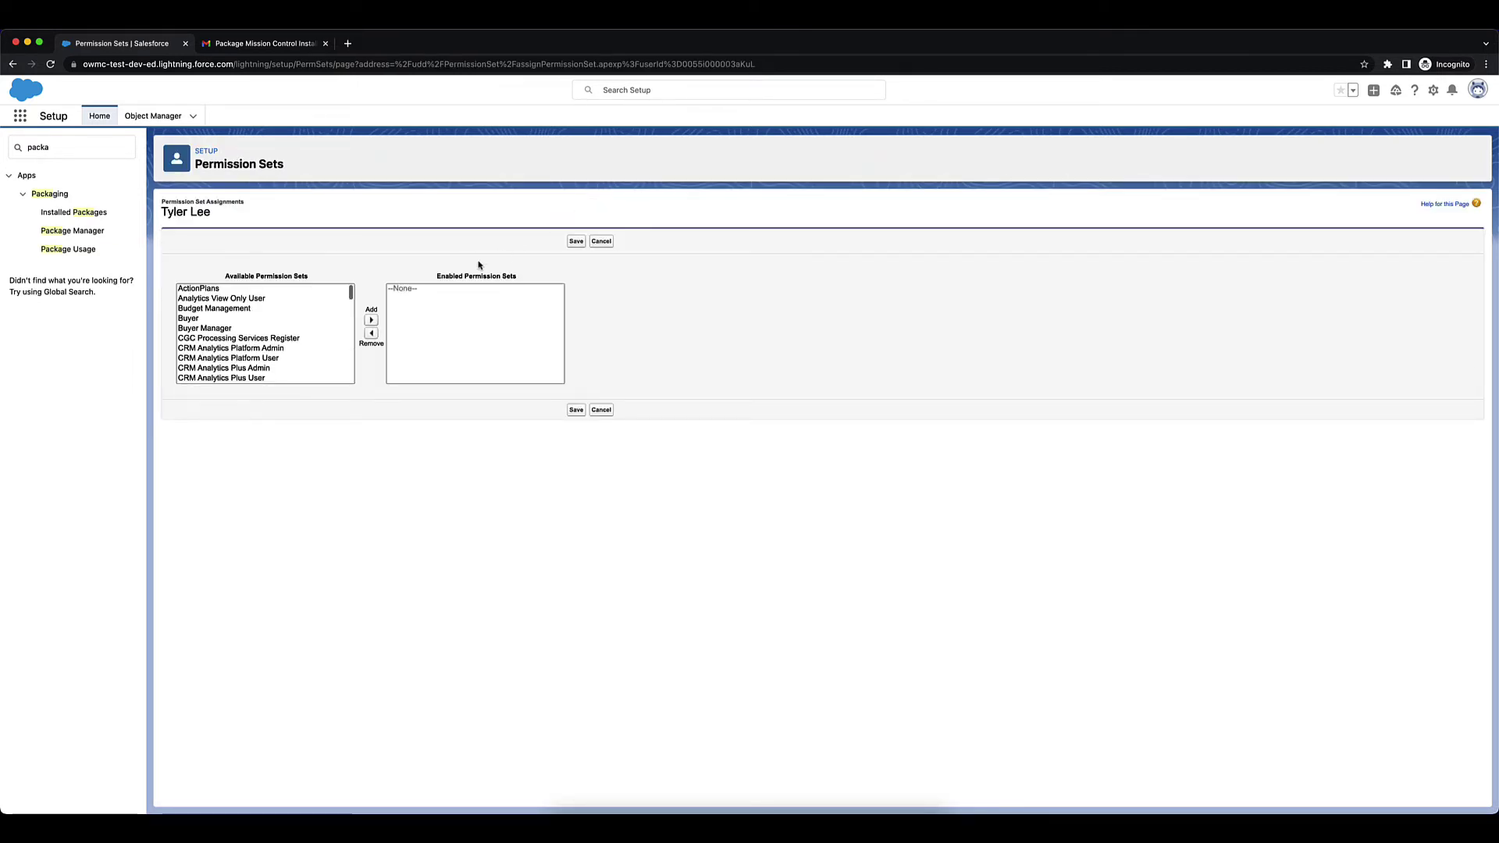
click(257, 348)
key(m)
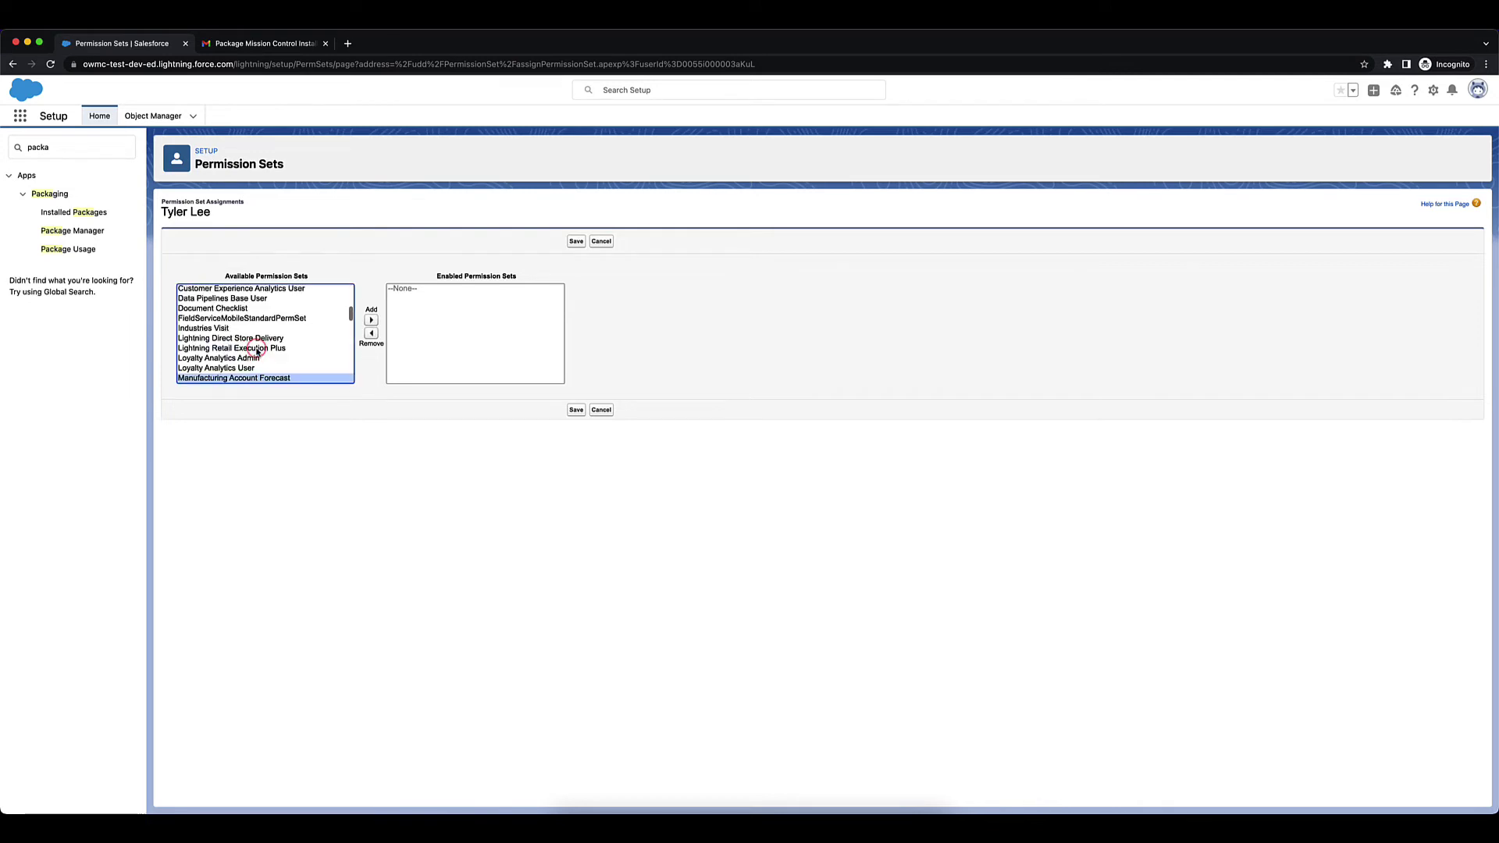
scroll(263, 360, down, 5)
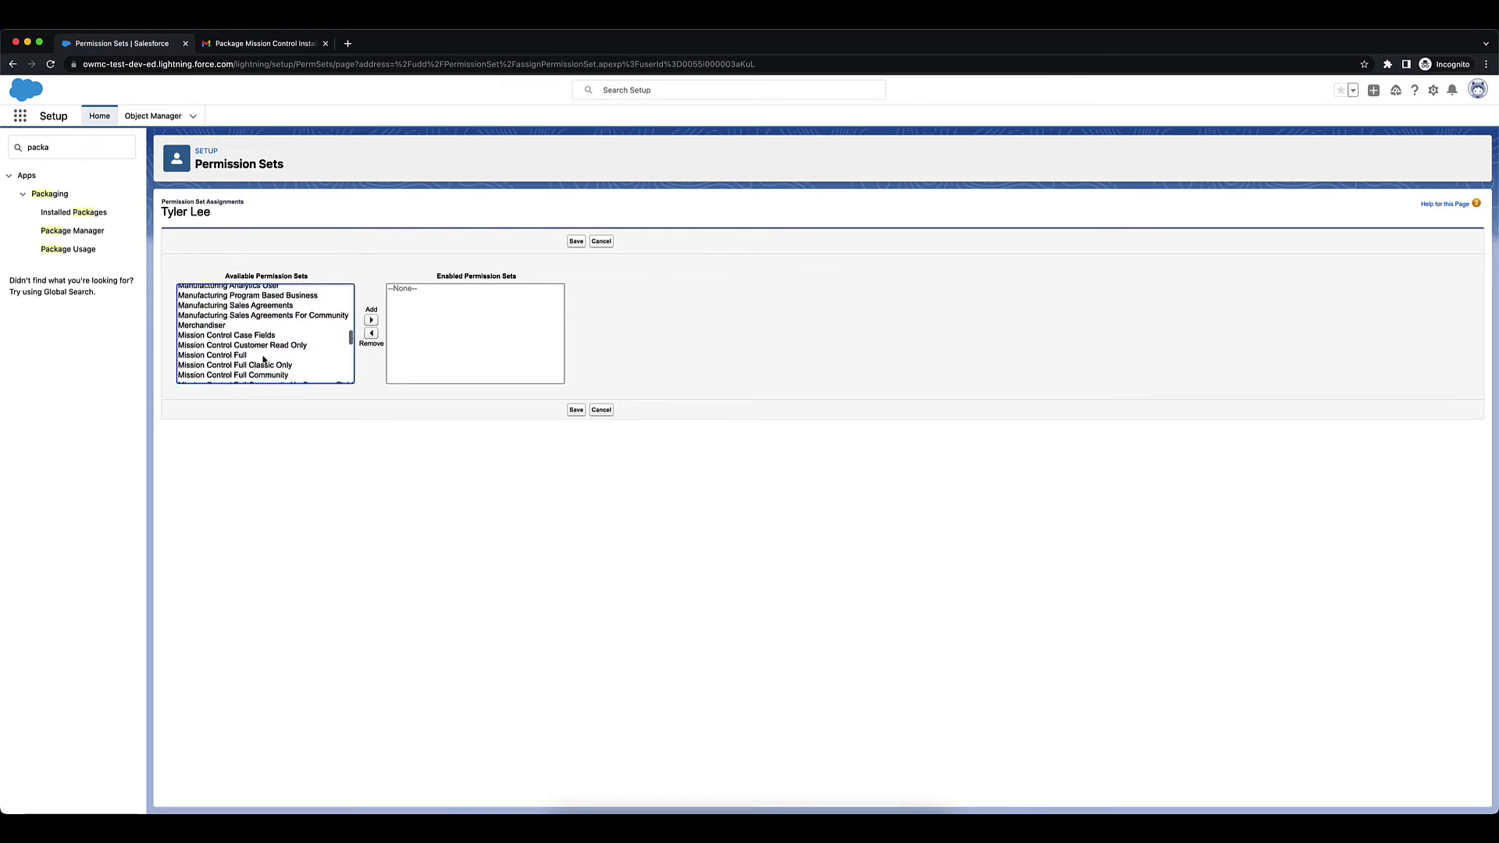
Select Mission Control Full, then read the Knowledge Base Permission Sets article in a new tab.
click(212, 308)
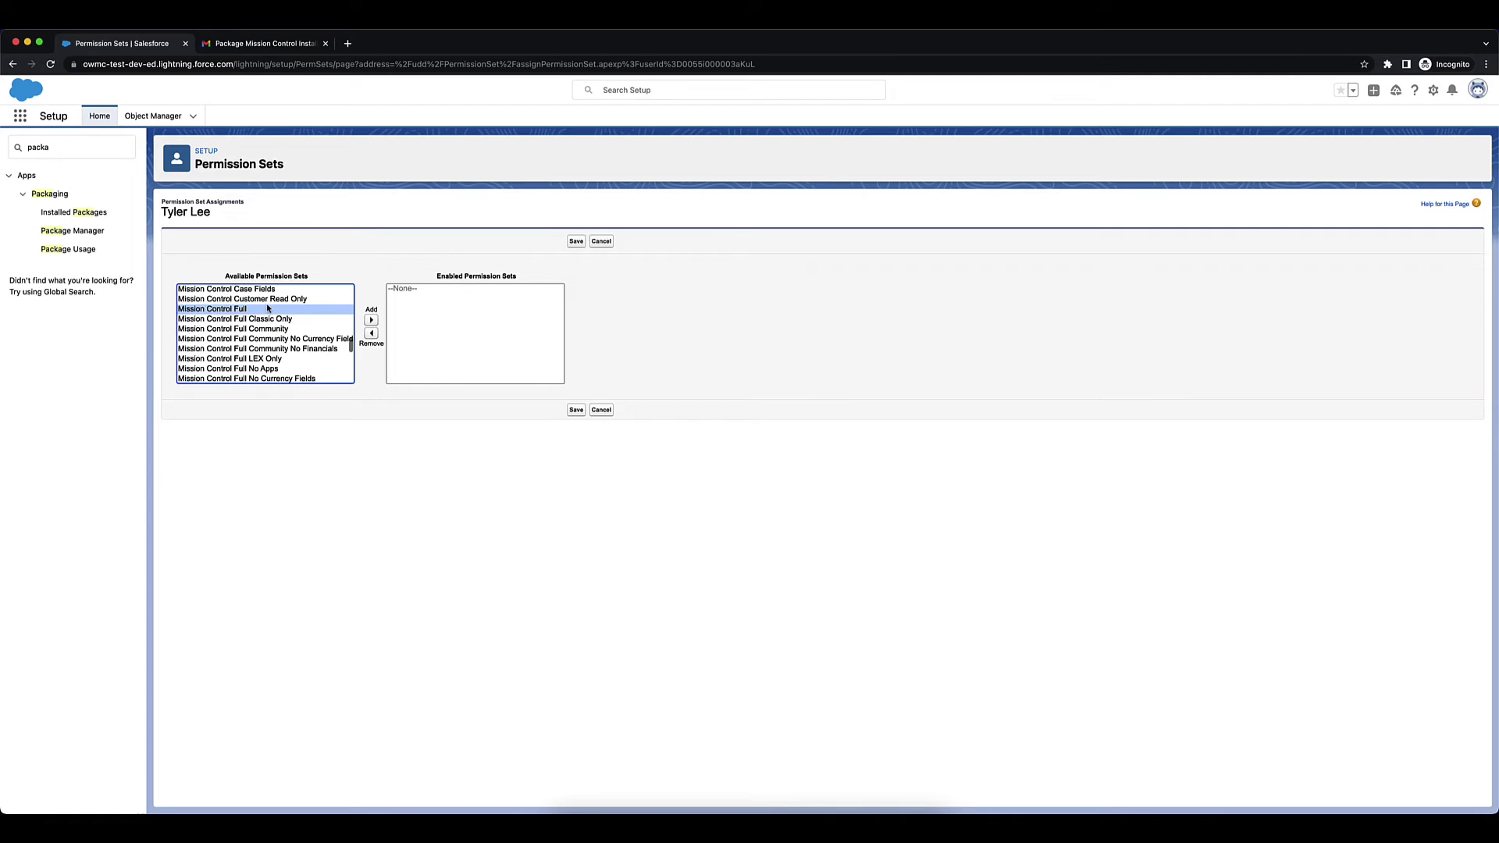
key(super+t)
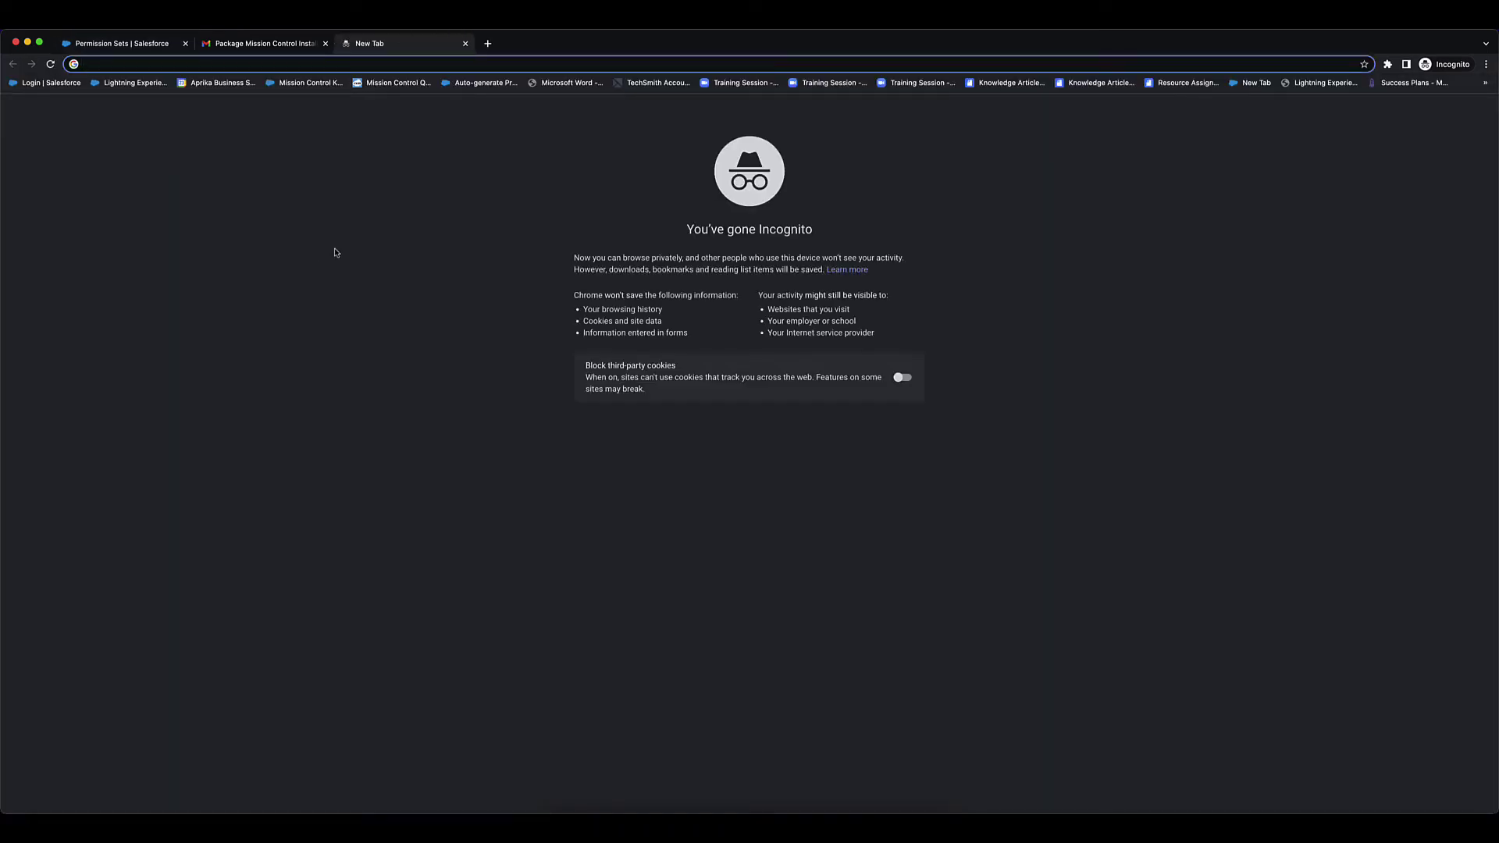
text(know)
key(Return)
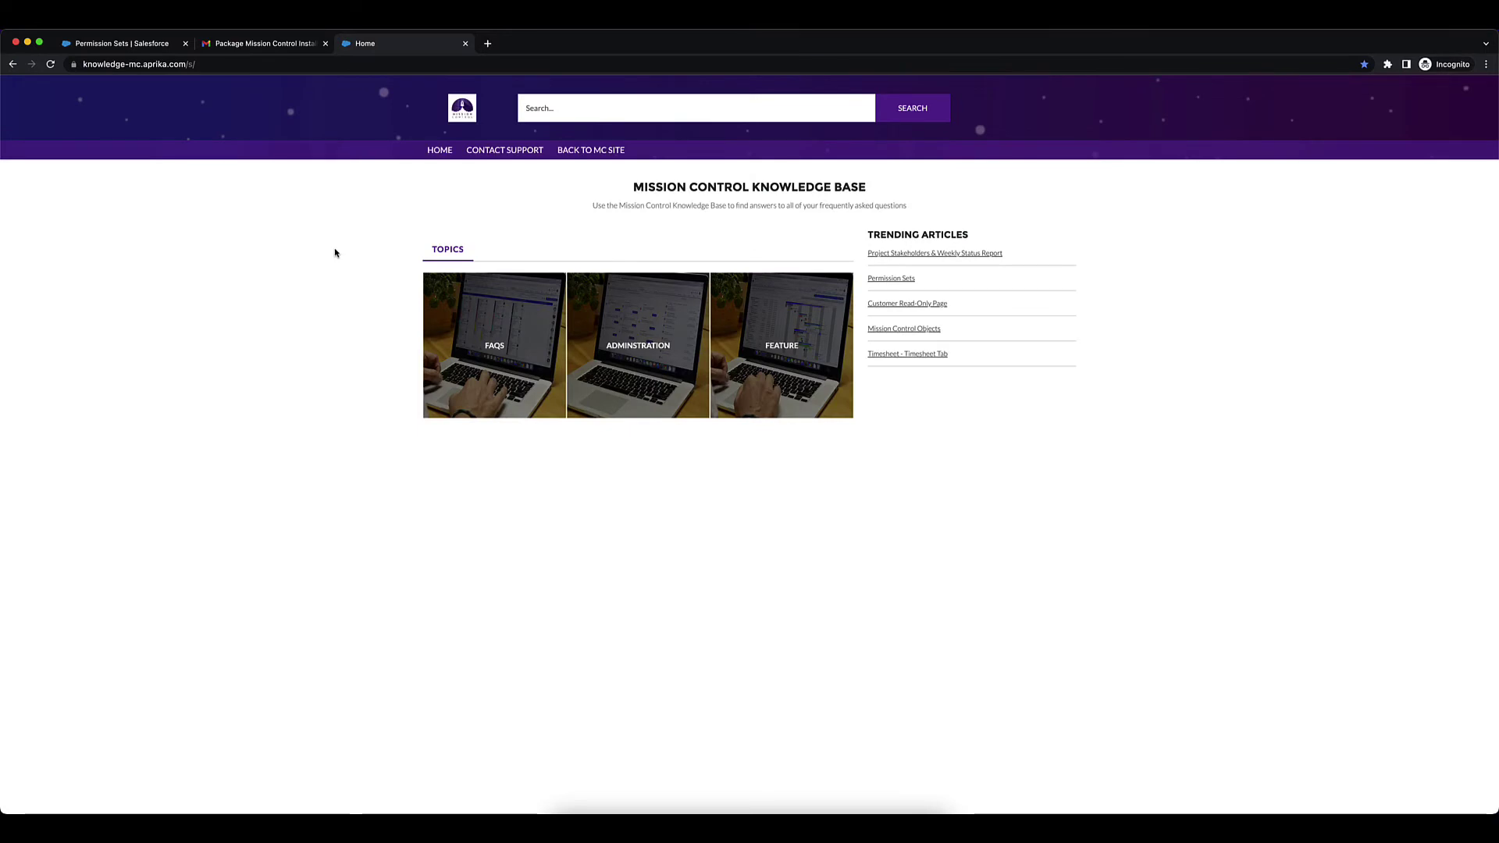
click(894, 278)
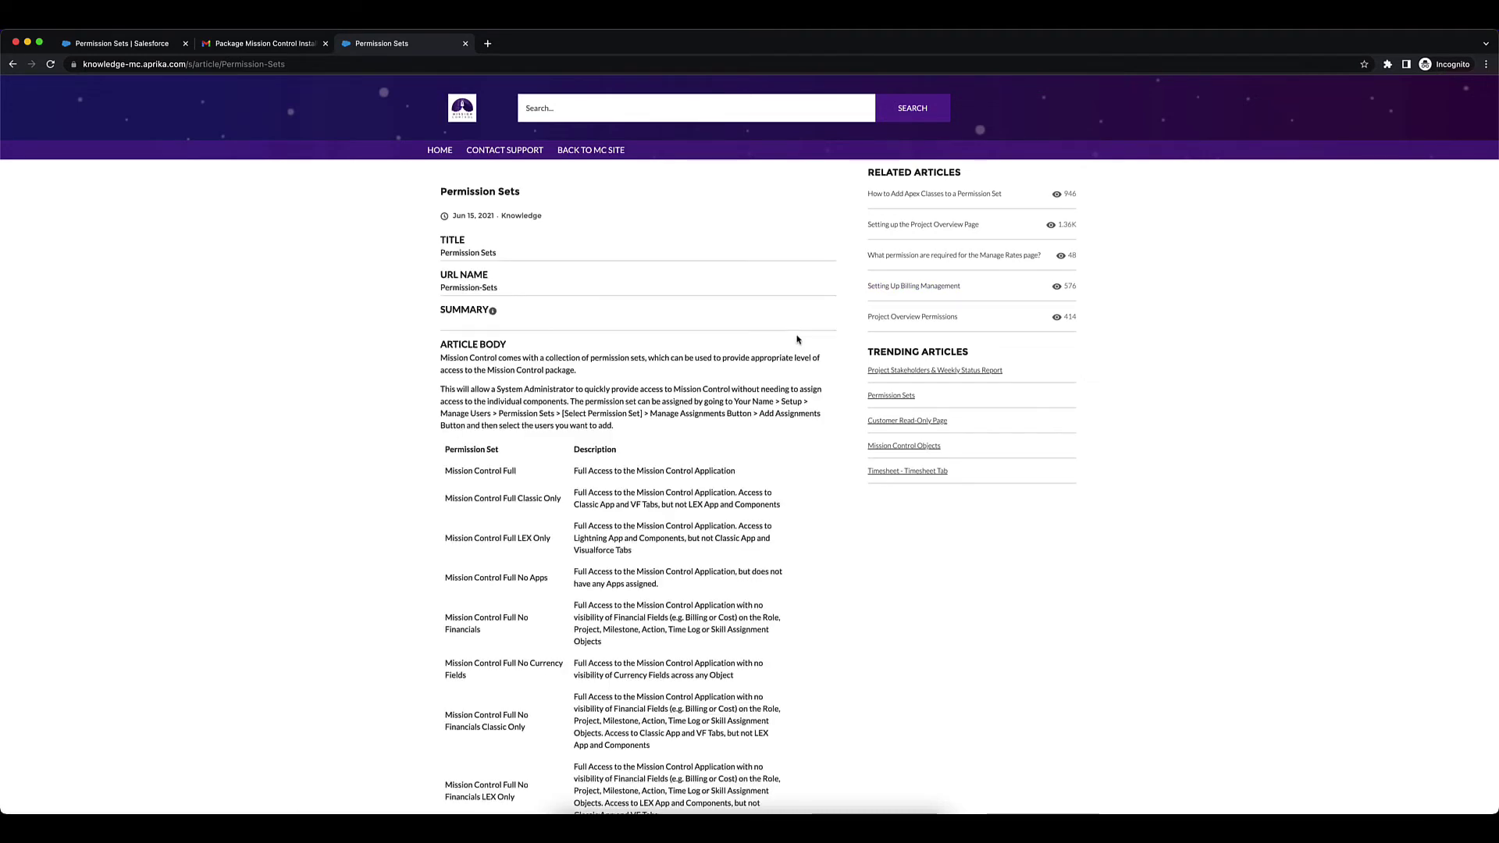
scroll(797, 340, down, 3)
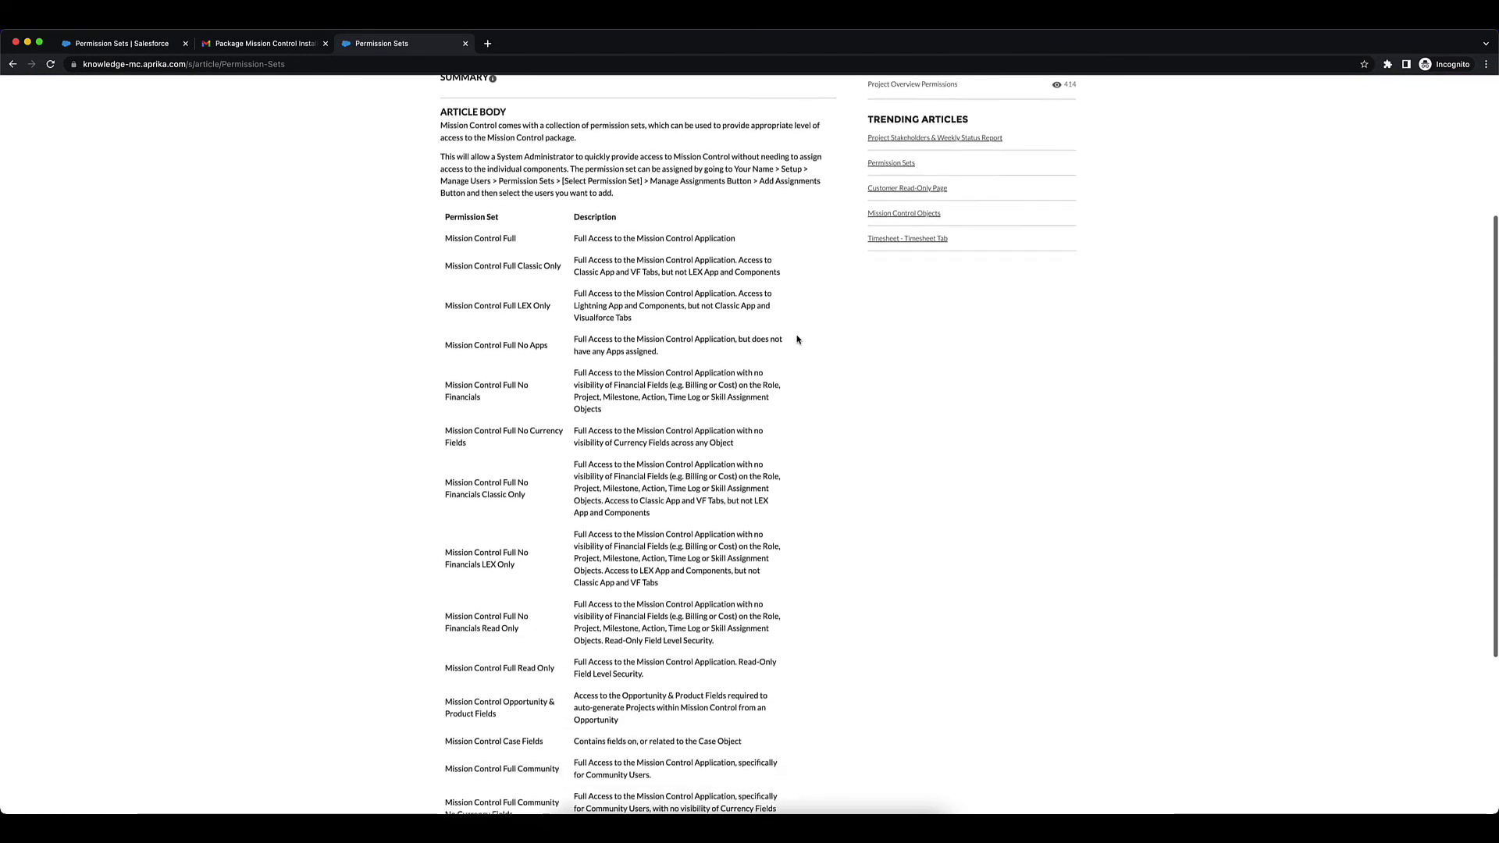
scroll(797, 340, down, 1)
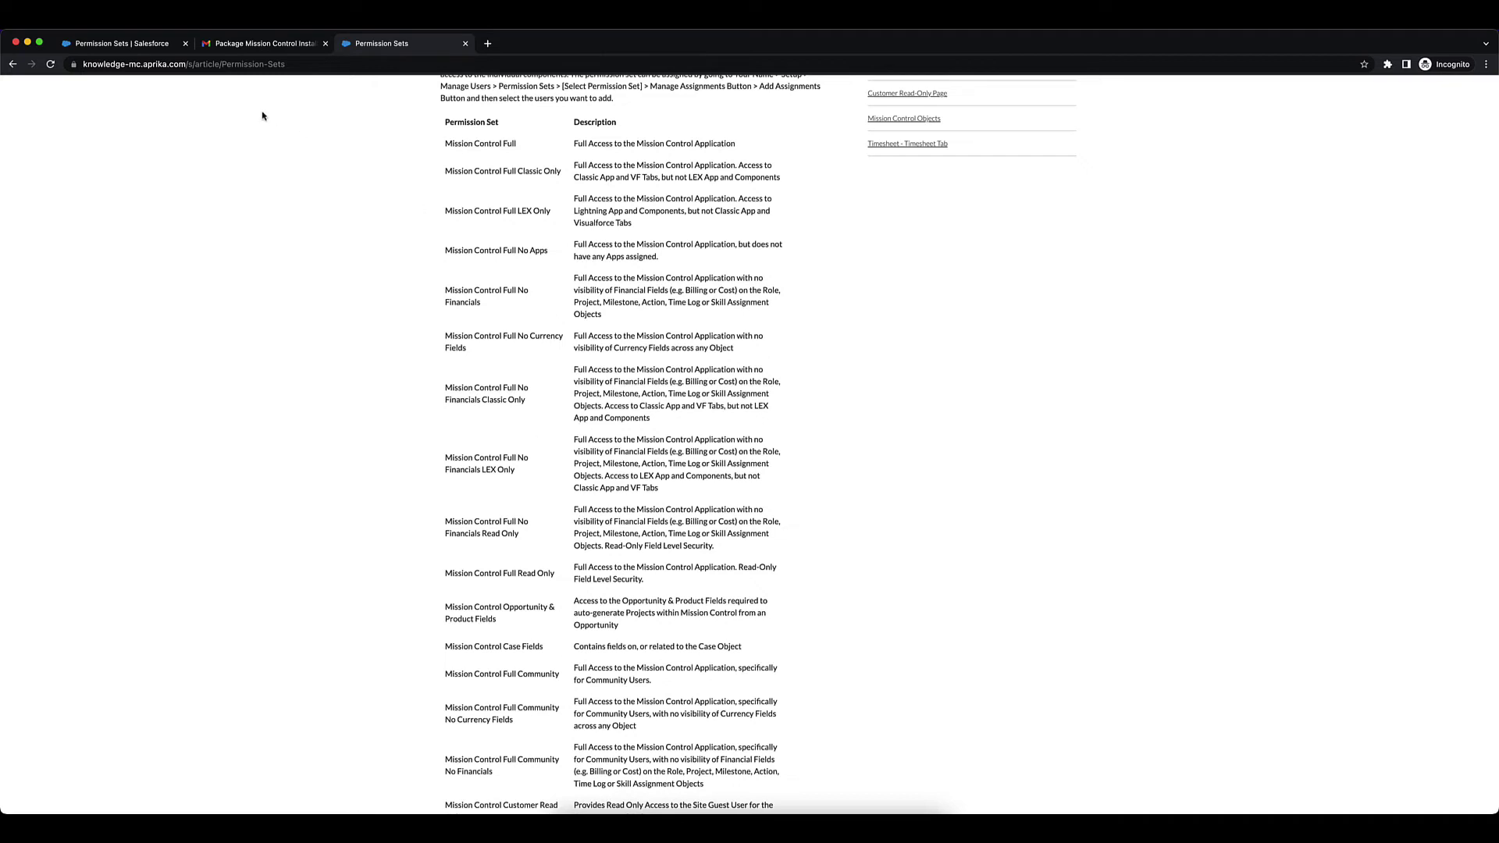
Move Mission Control Full into the user's enabled permission sets and save the assignment.
click(141, 45)
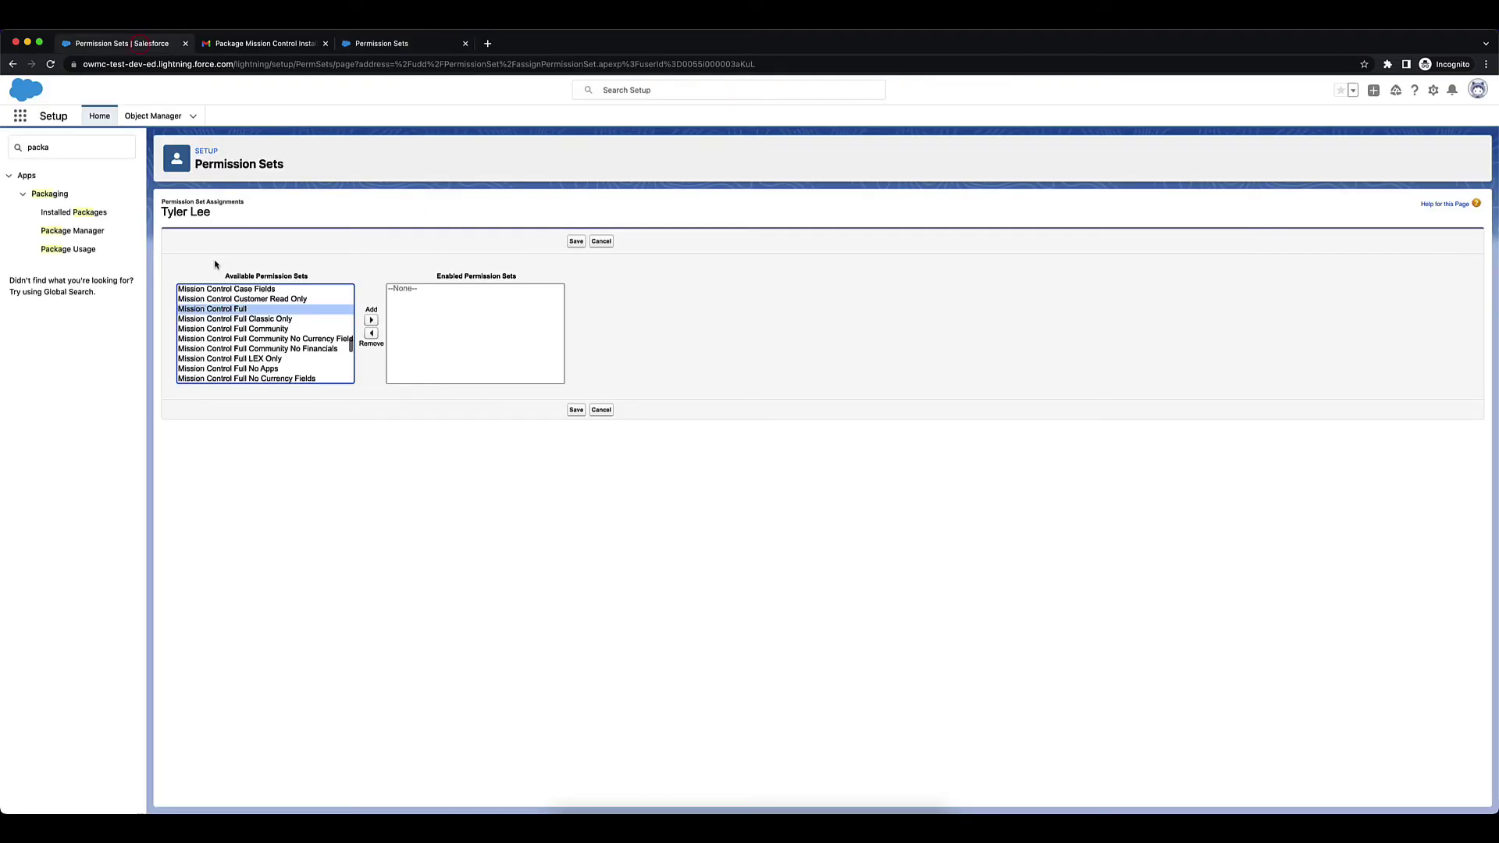
scroll(285, 345, down, 1)
scroll(285, 345, down, 4)
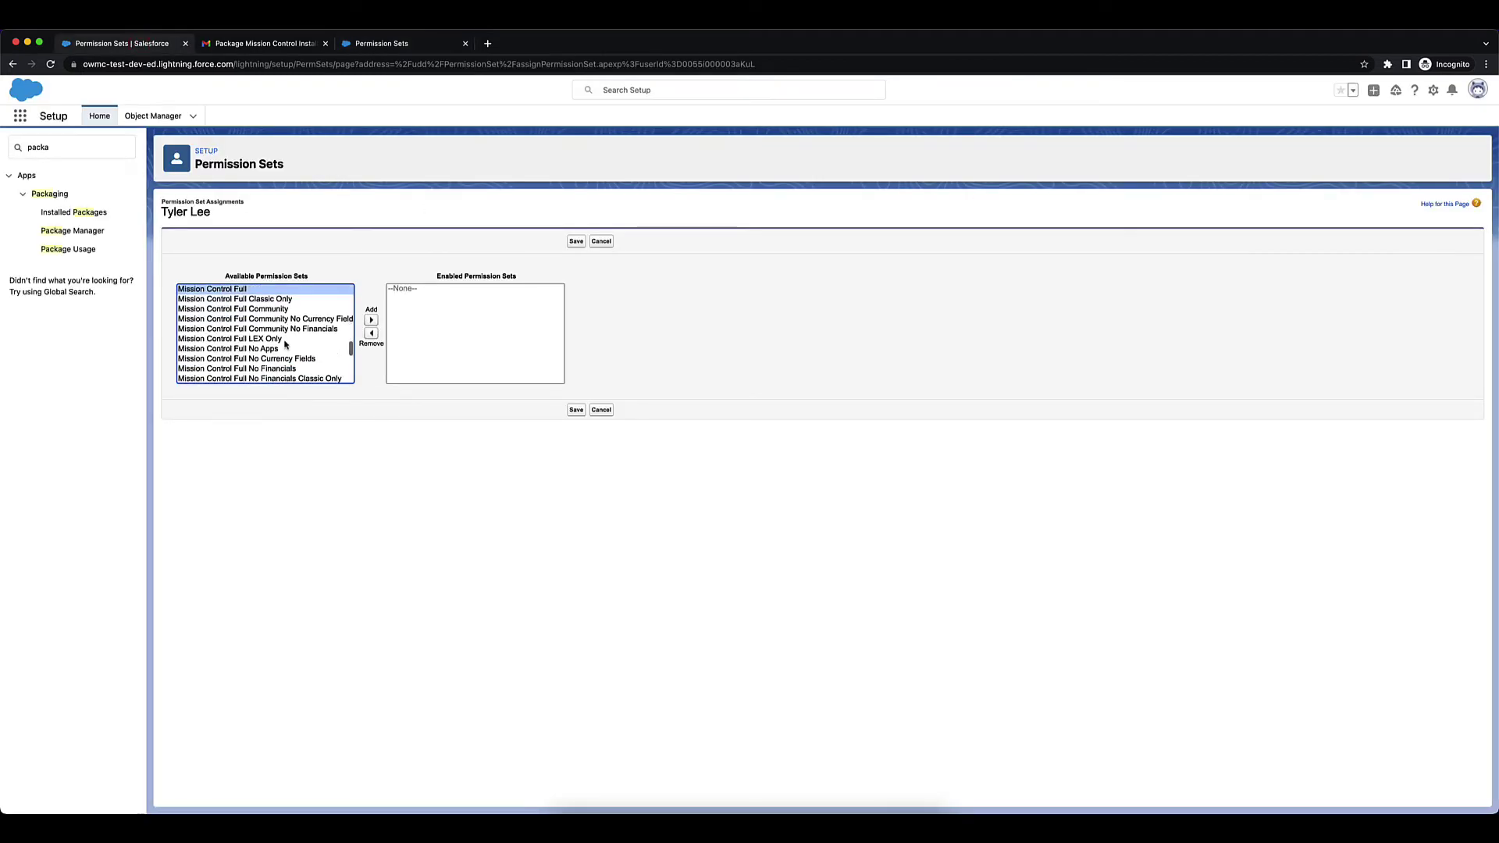
scroll(285, 345, up, 4)
scroll(227, 310, up, 3)
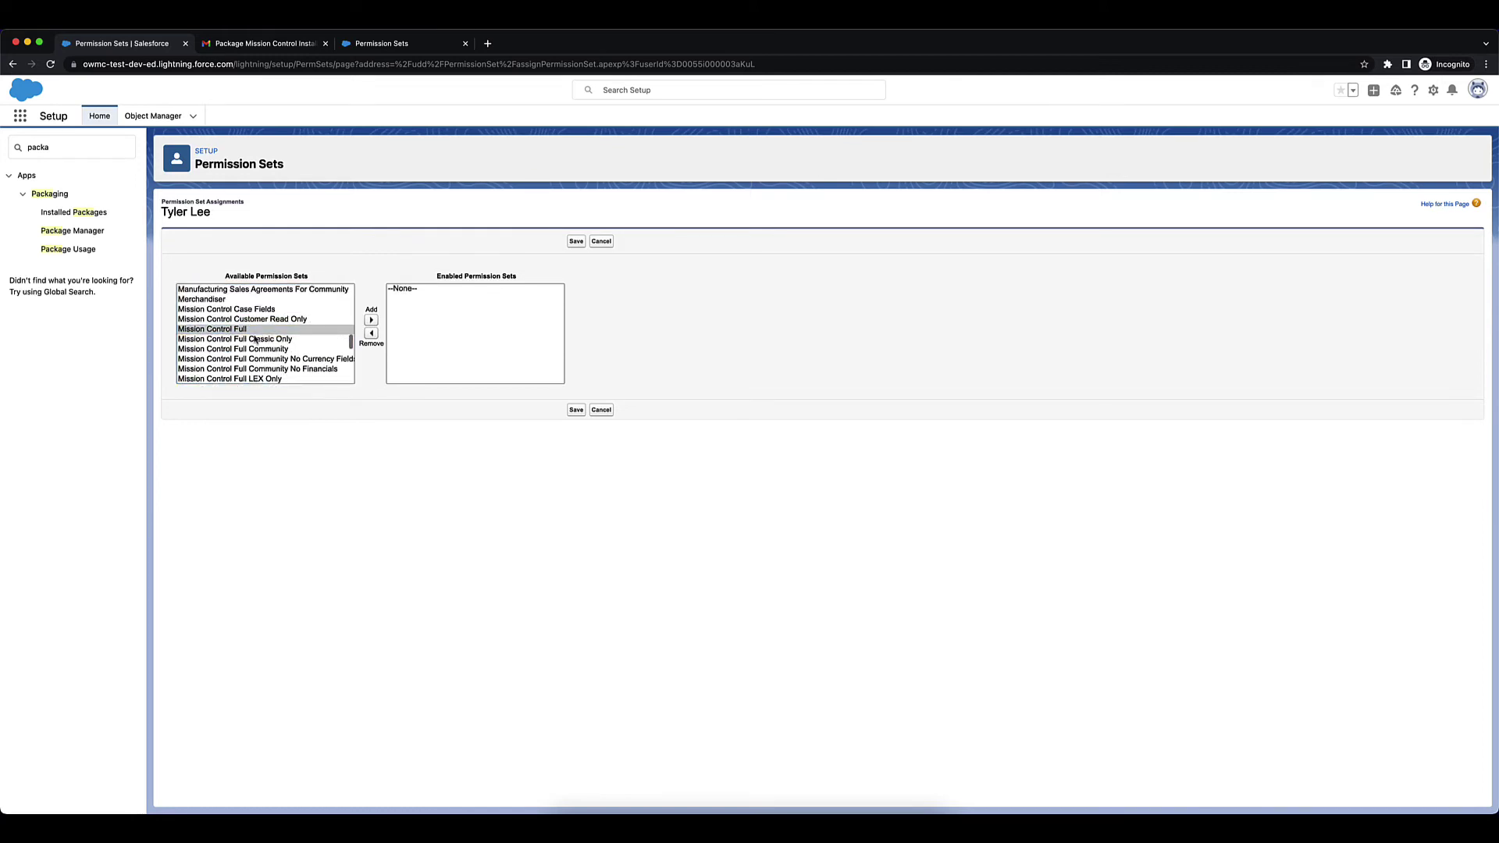
scroll(228, 309, down, 2)
click(245, 316)
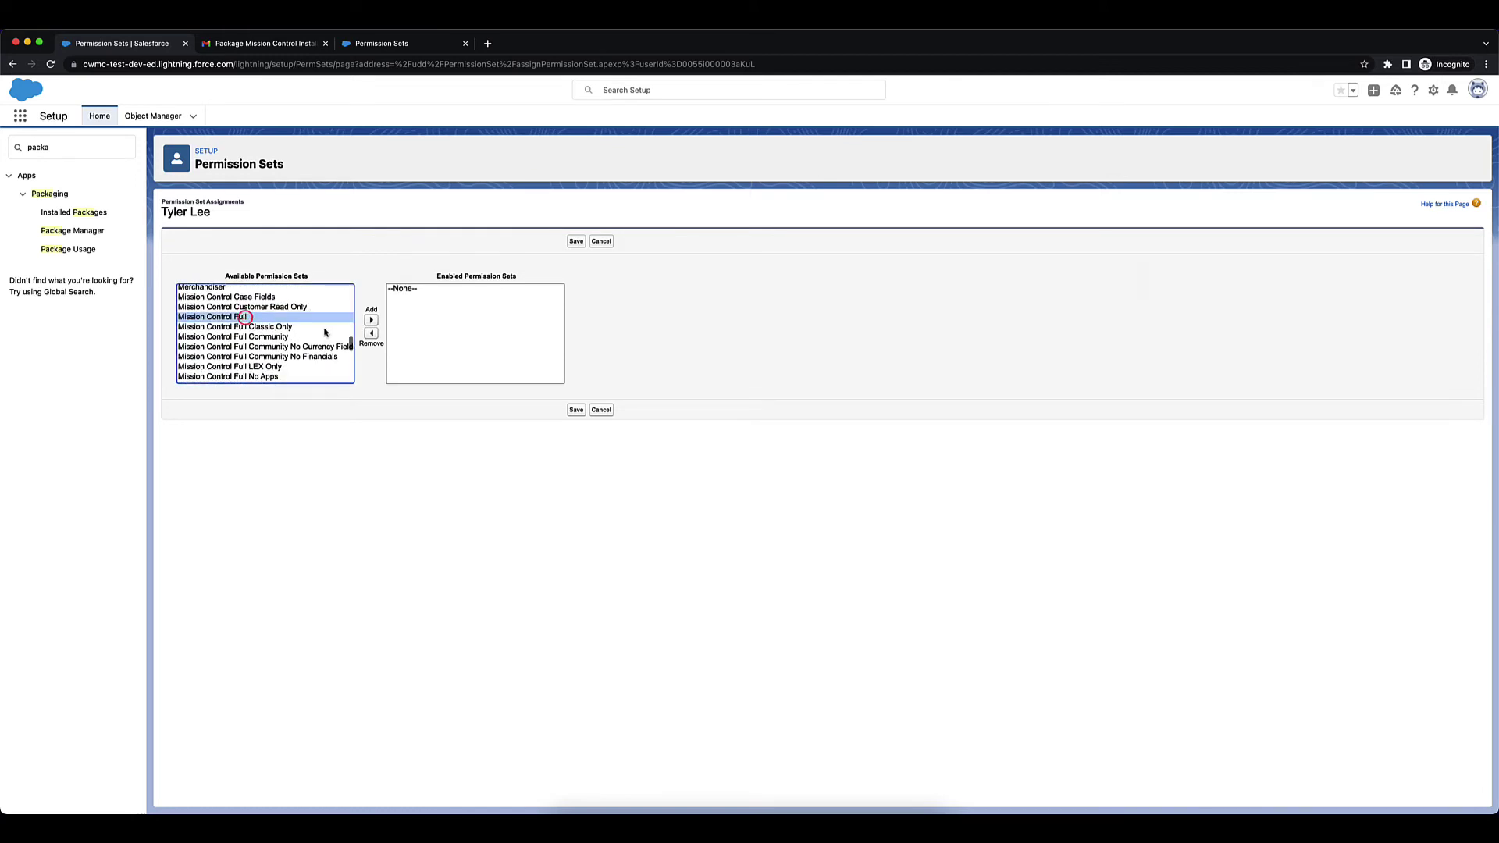
click(371, 322)
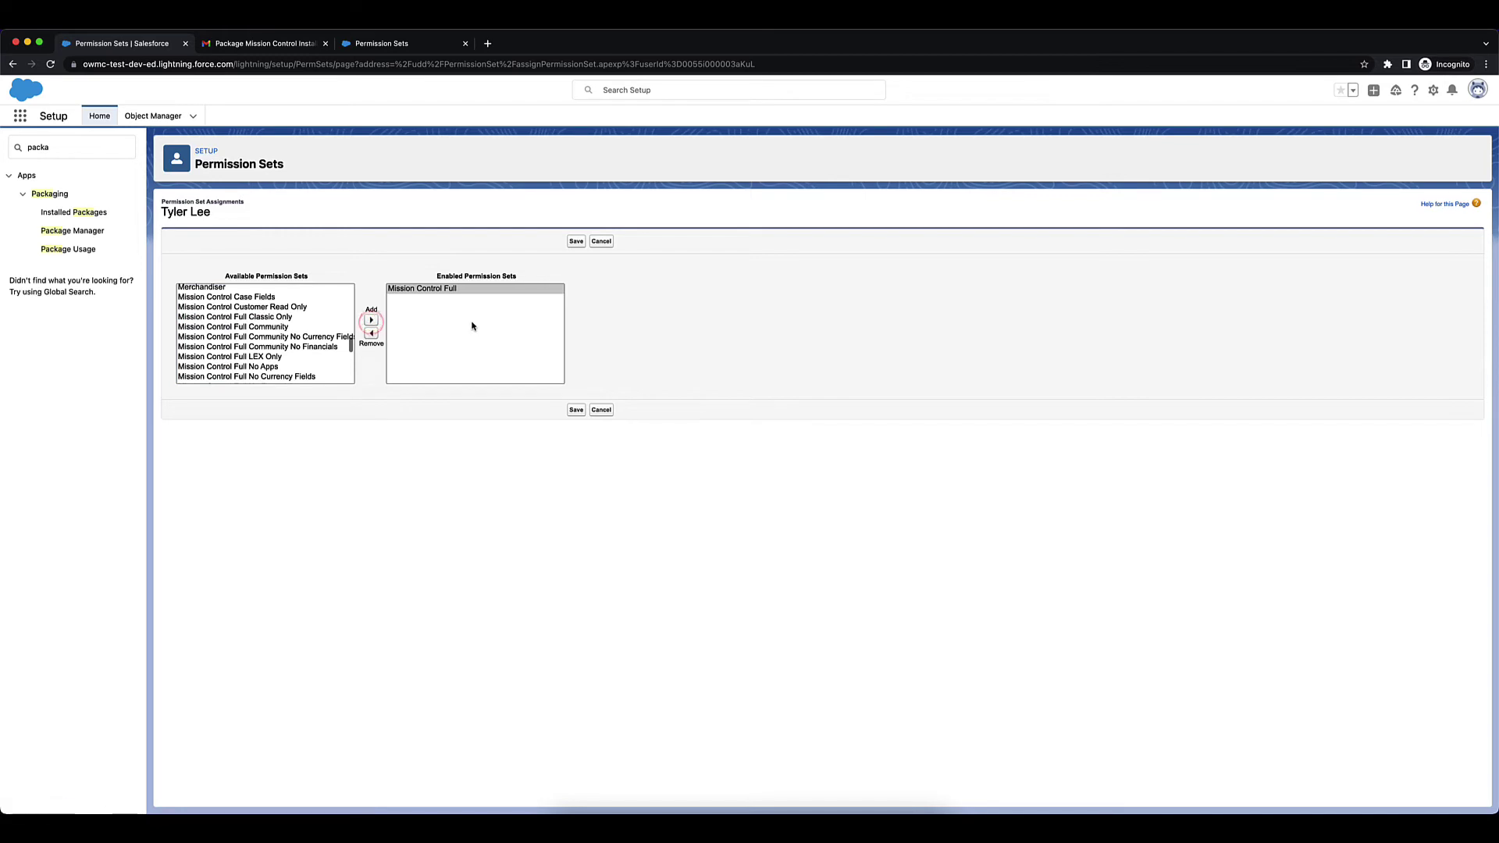
click(580, 410)
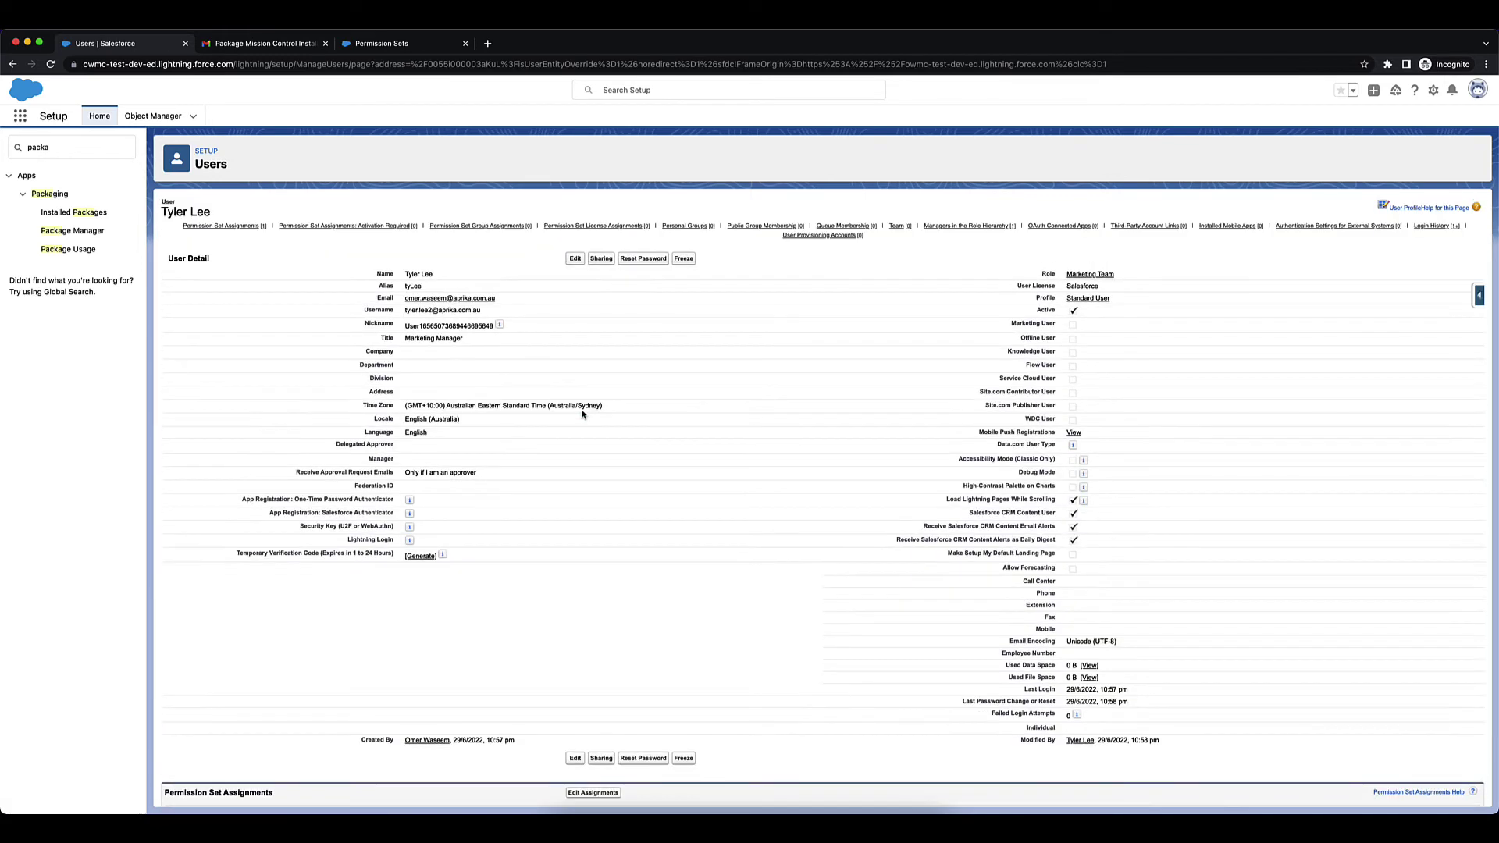
Search the App Launcher for 'Mission' and launch the Mission Control app.
click(20, 116)
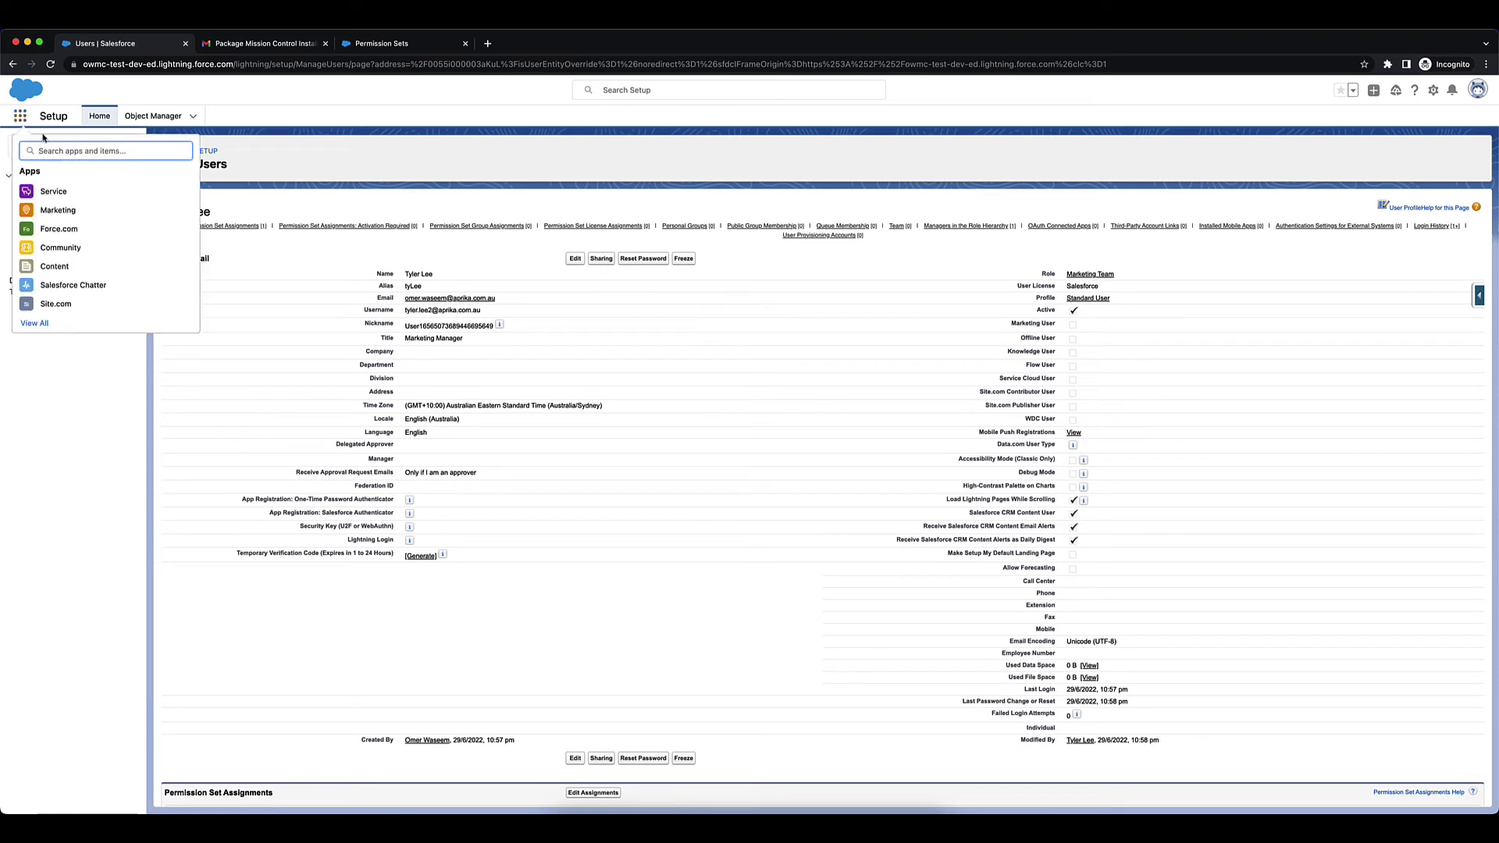
text(Mi)
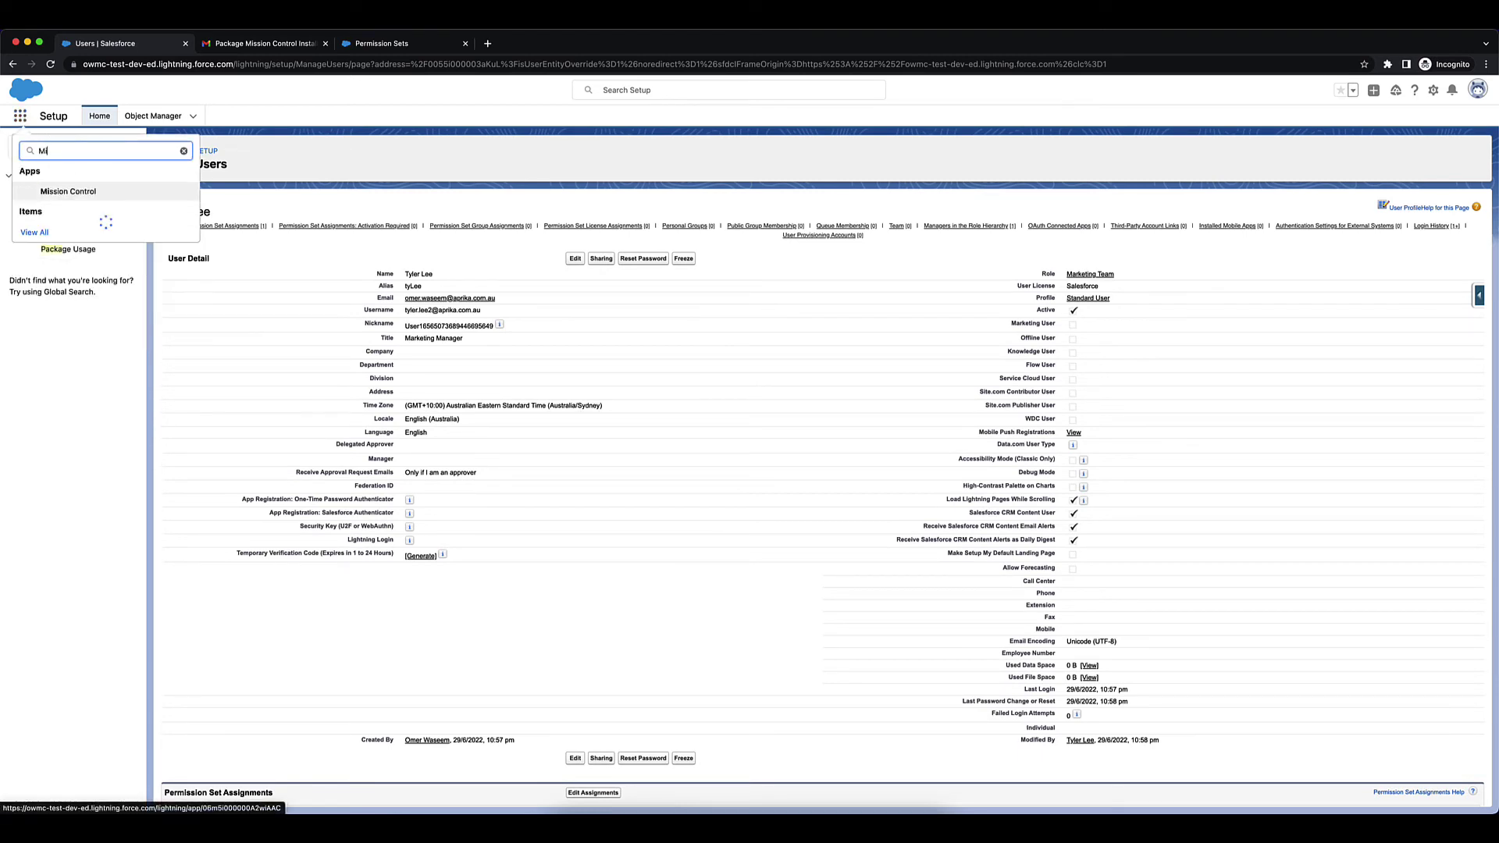
text(ssion)
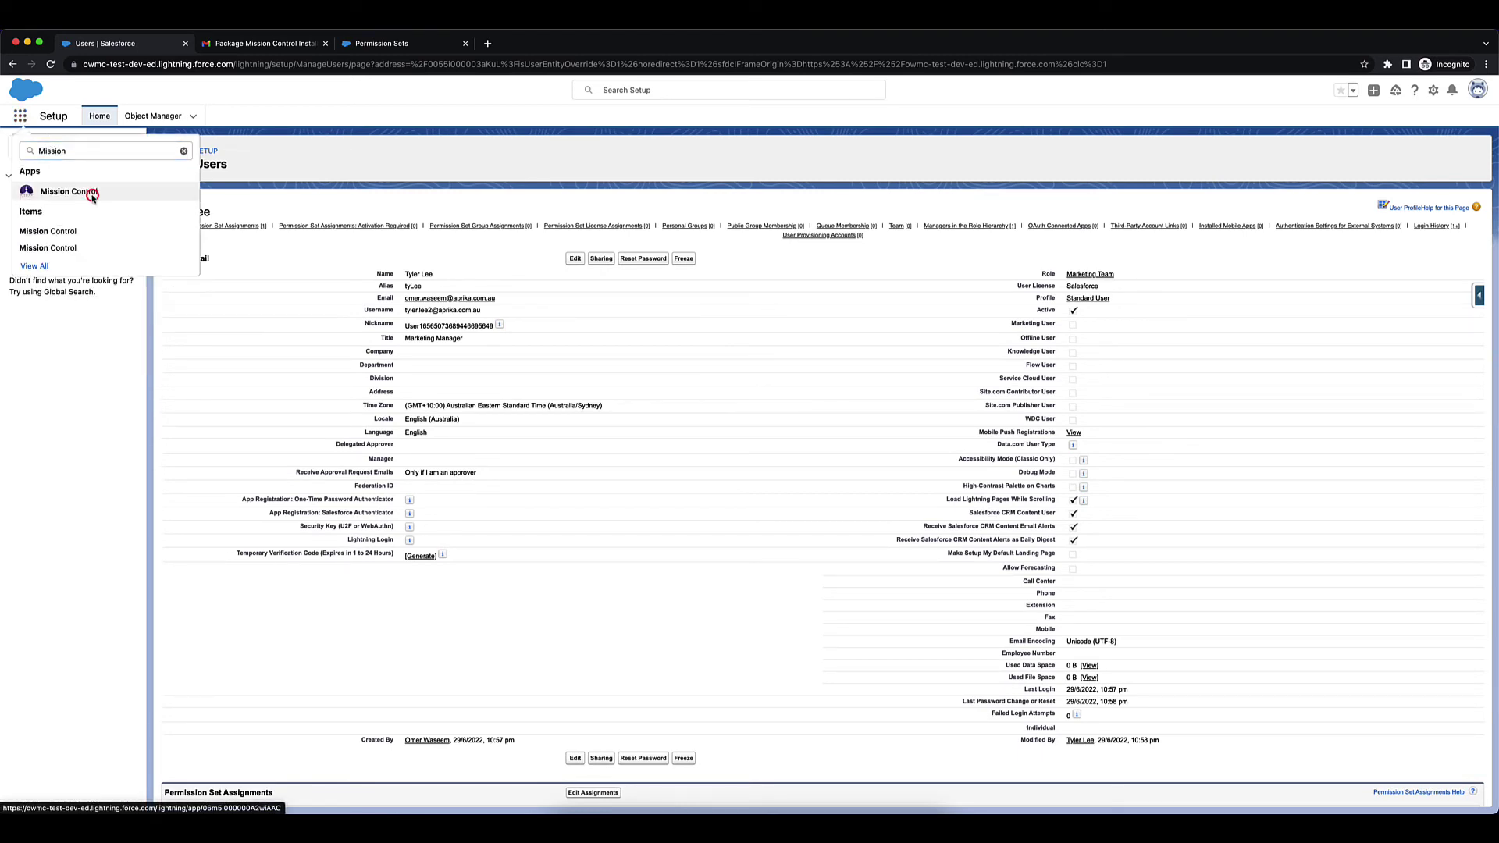
click(92, 194)
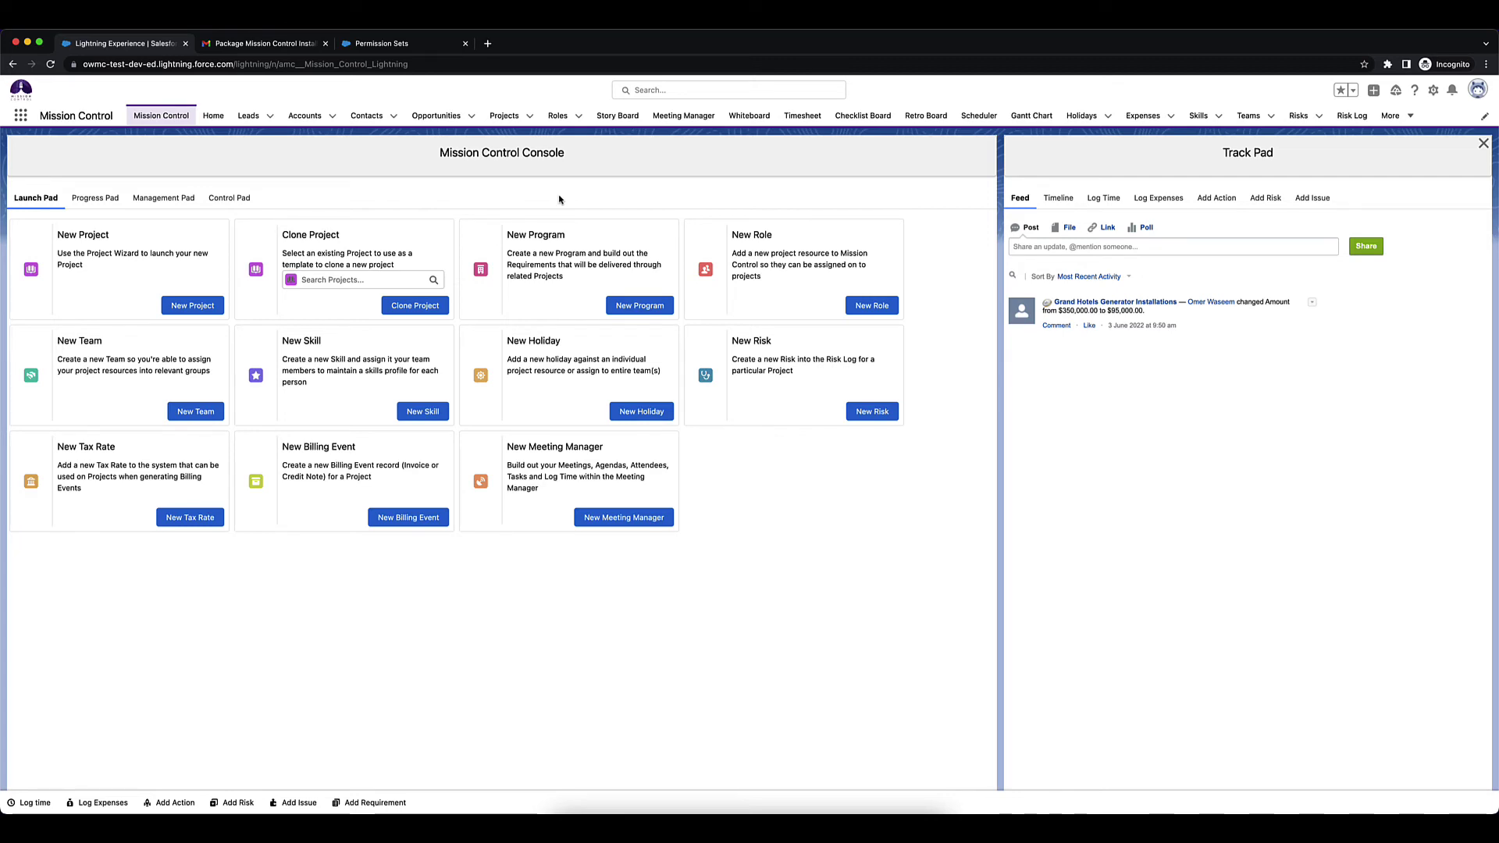
Load aprika.com/missioncontrol in a new tab and open Resources > Training Videos.
key(super+t)
text(ap)
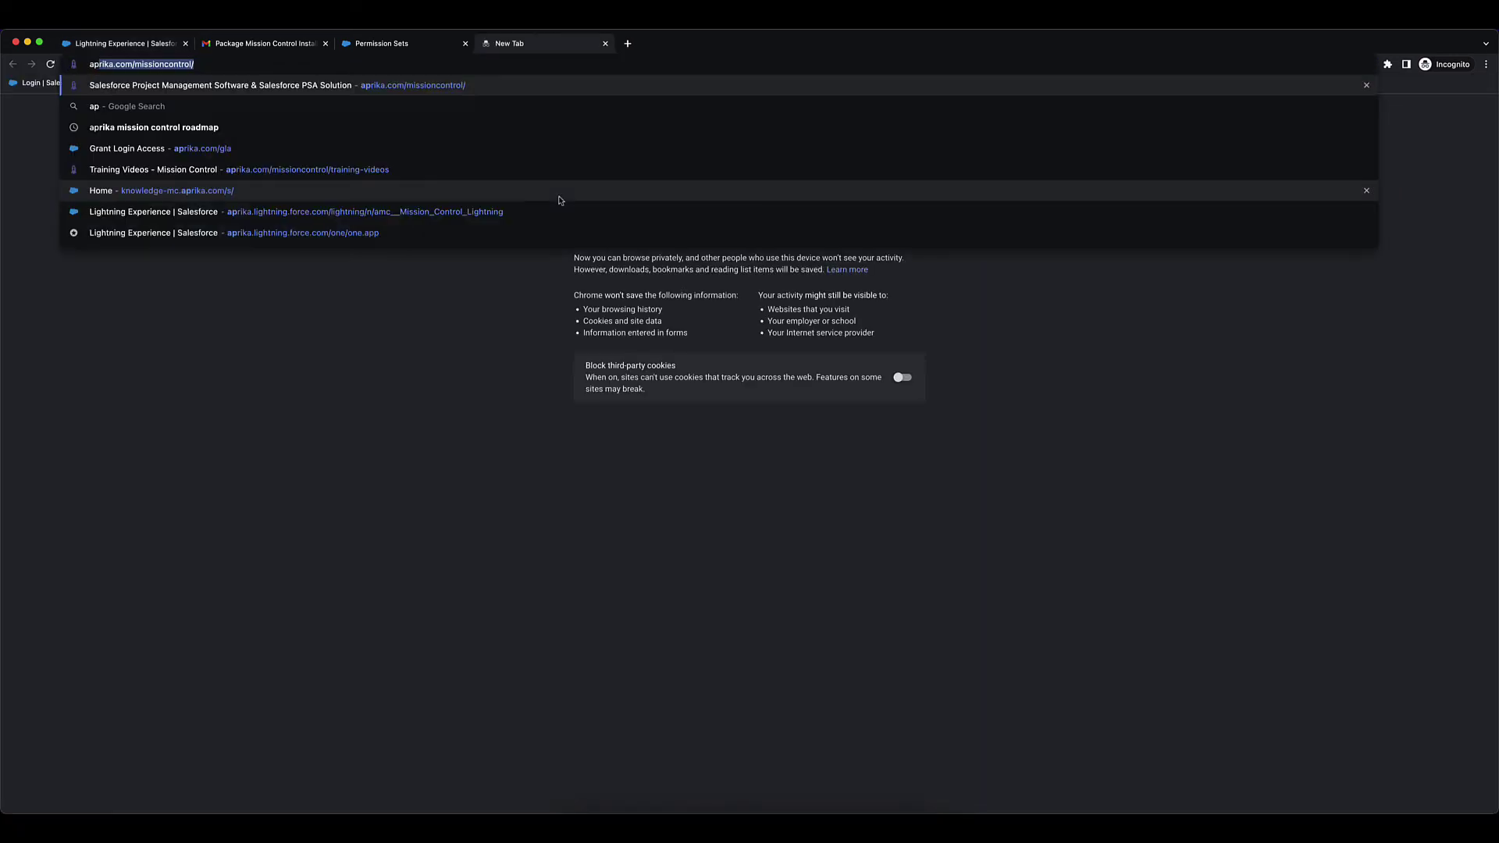
text(rik)
key(Return)
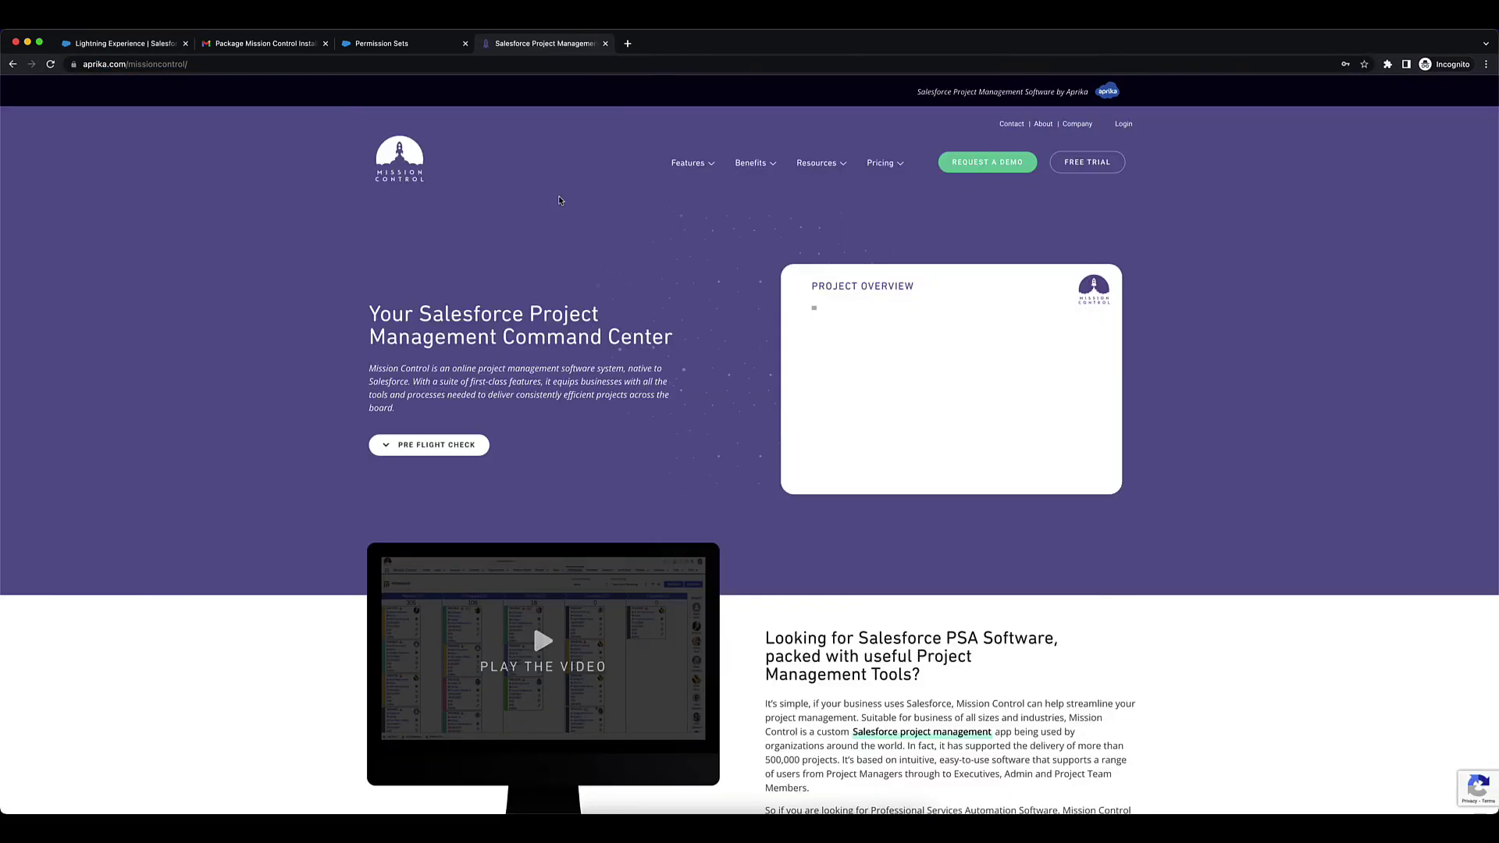
mouse_move(836, 178)
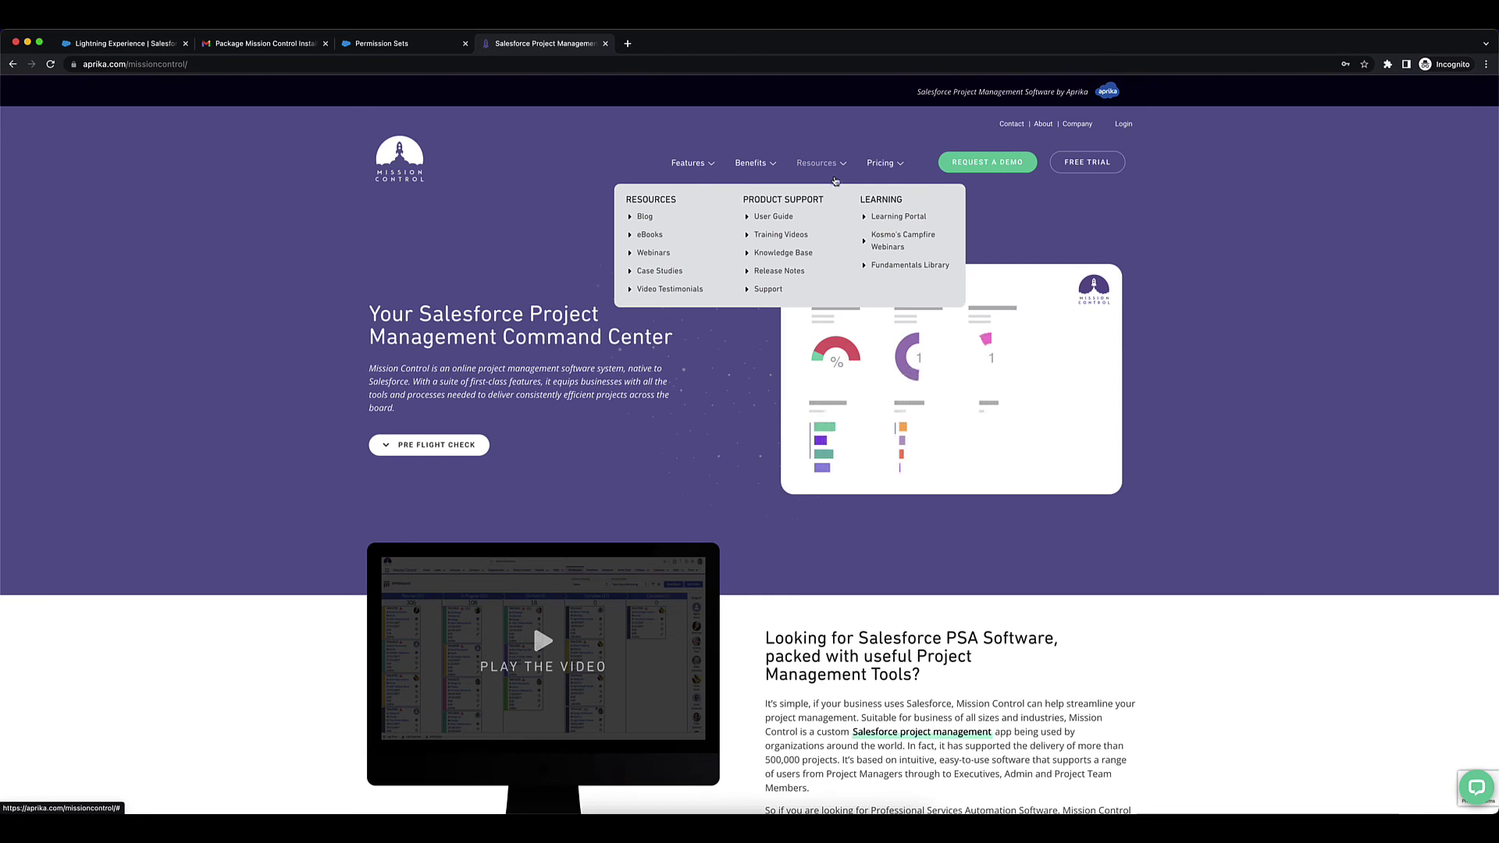
click(797, 235)
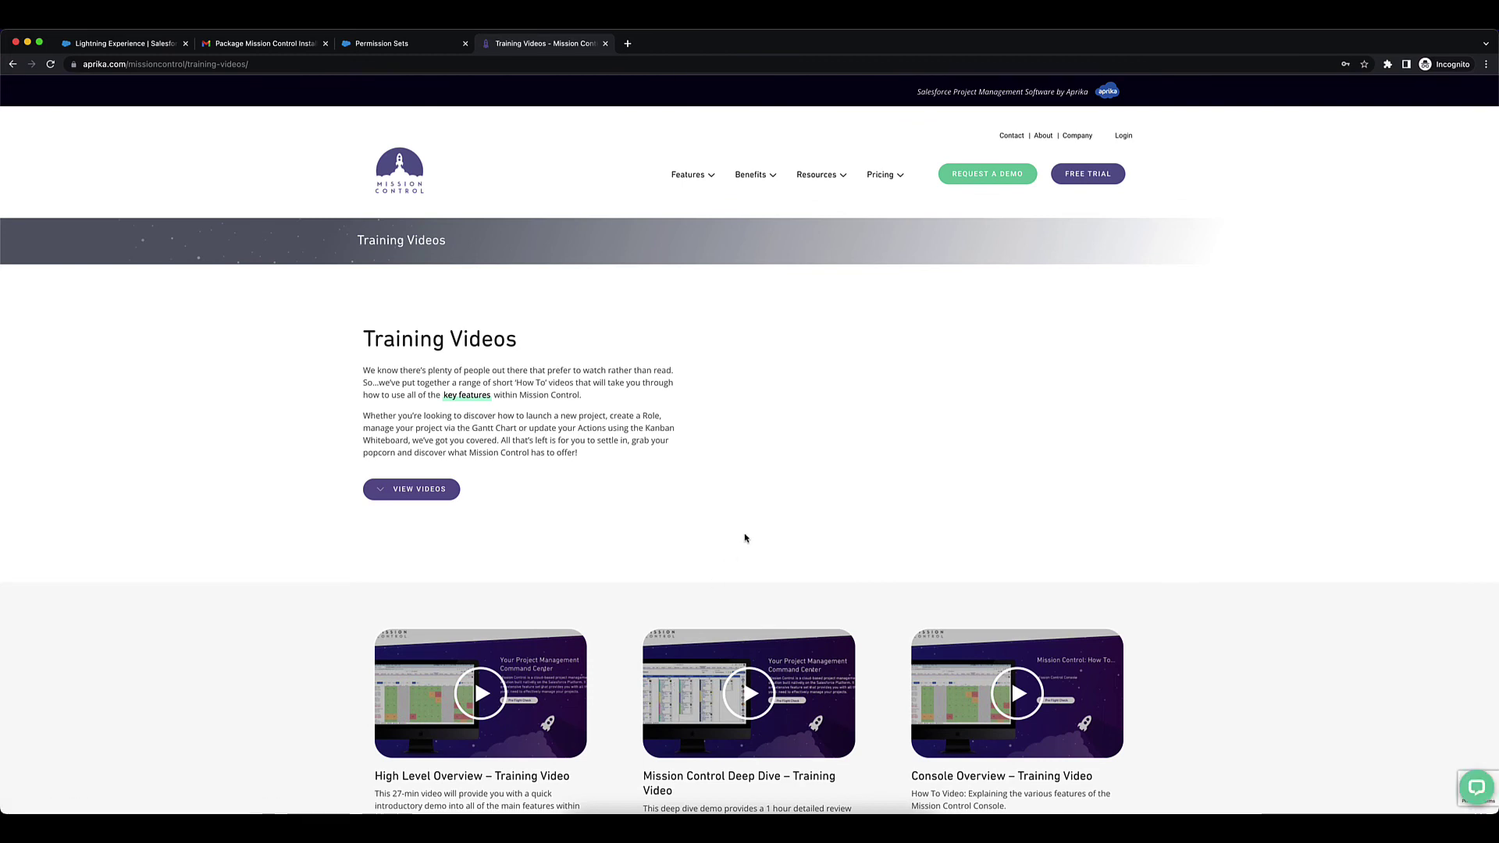
Go from Training Videos to the Mission Control User Guide under Resources.
scroll(745, 535, down, 1)
scroll(781, 406, up, 1)
mouse_move(816, 178)
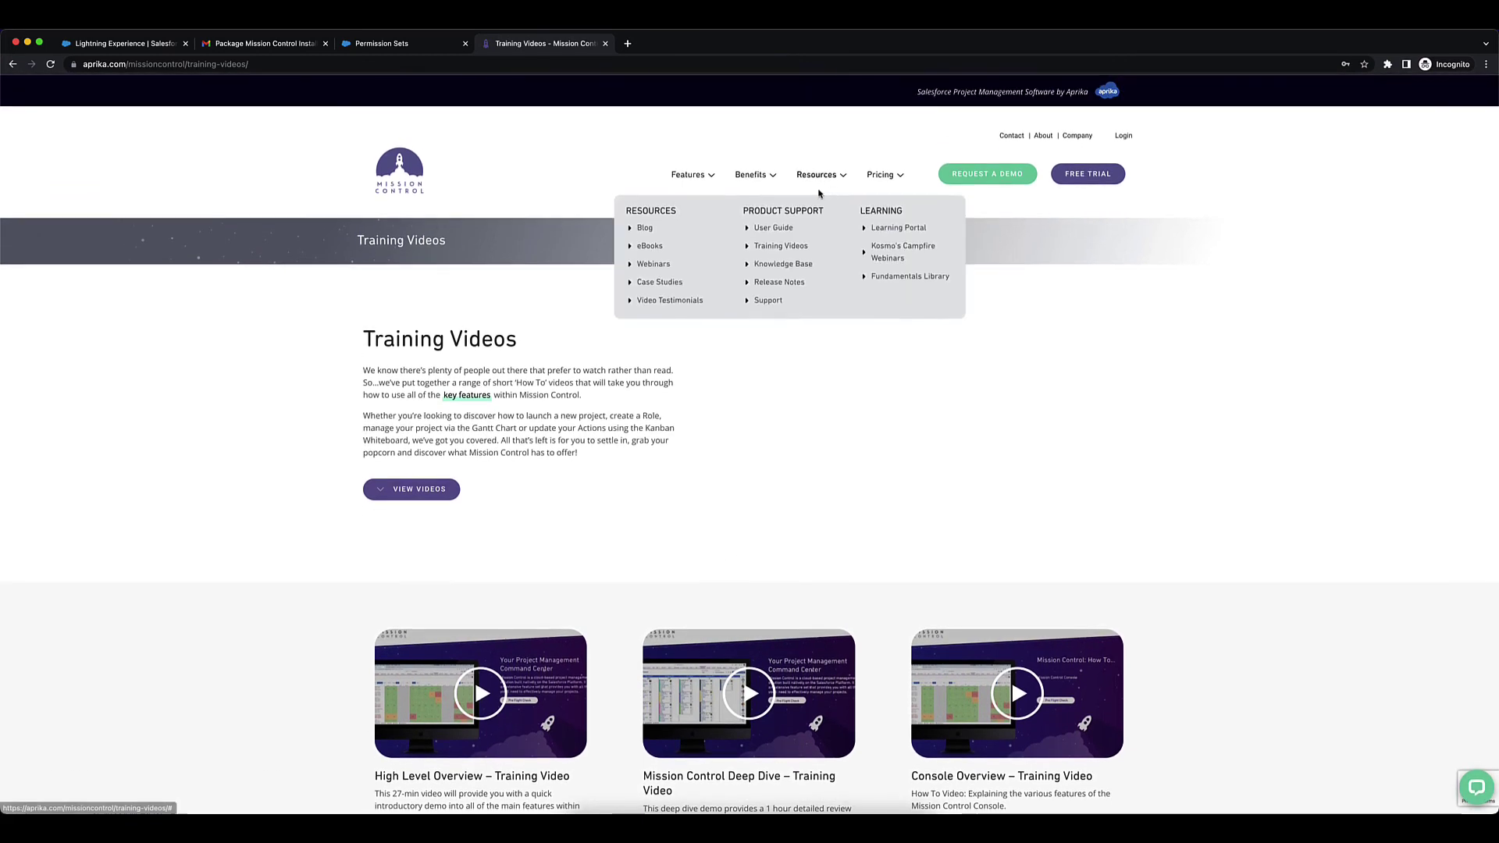
click(776, 231)
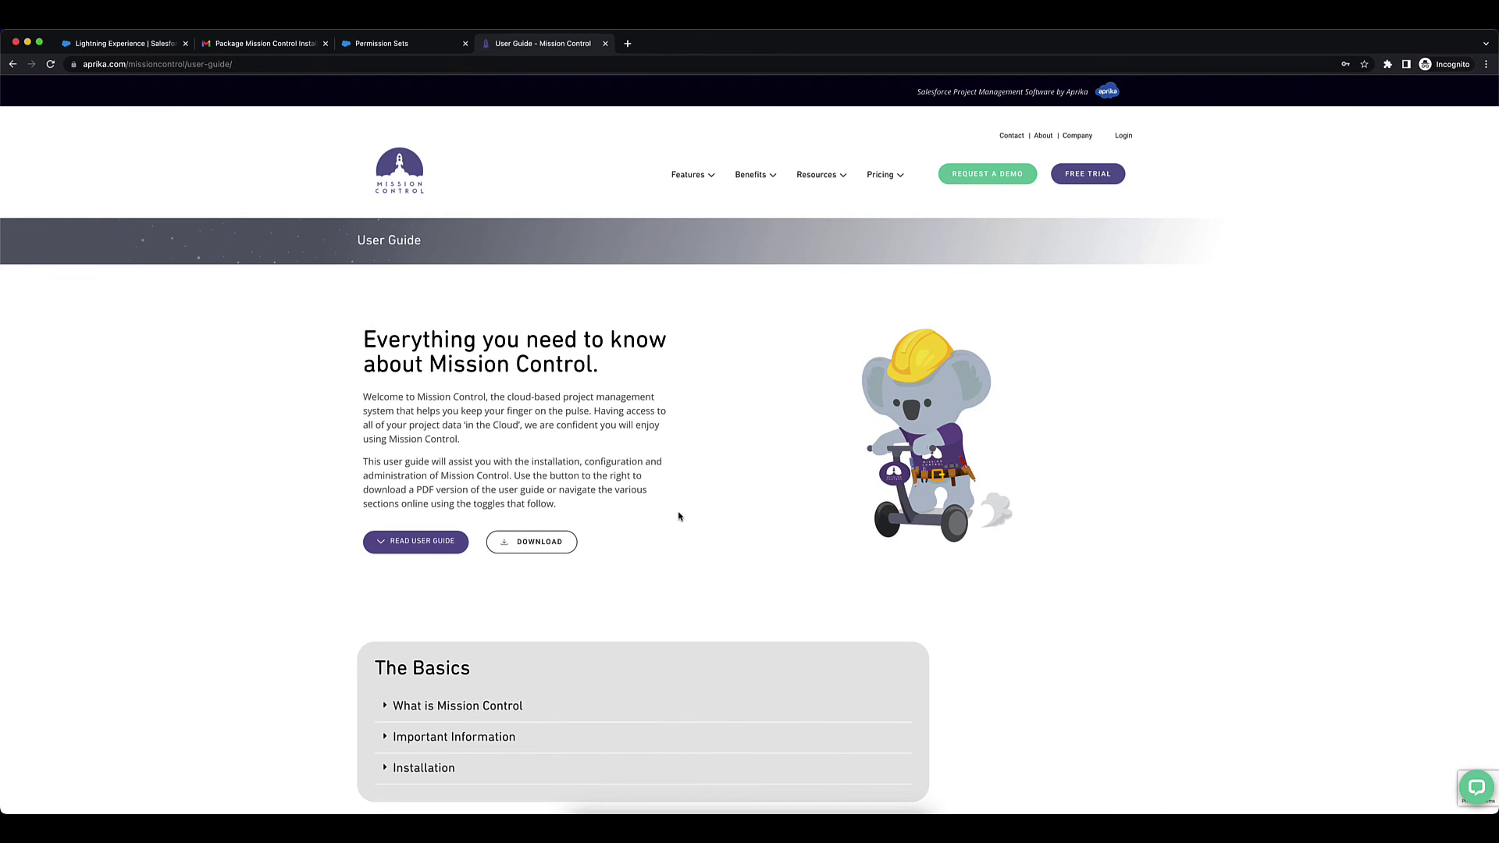
Load the MC_Quick_Start bookmark PDF in a new tab and scroll to Chapter One.
key(super+t)
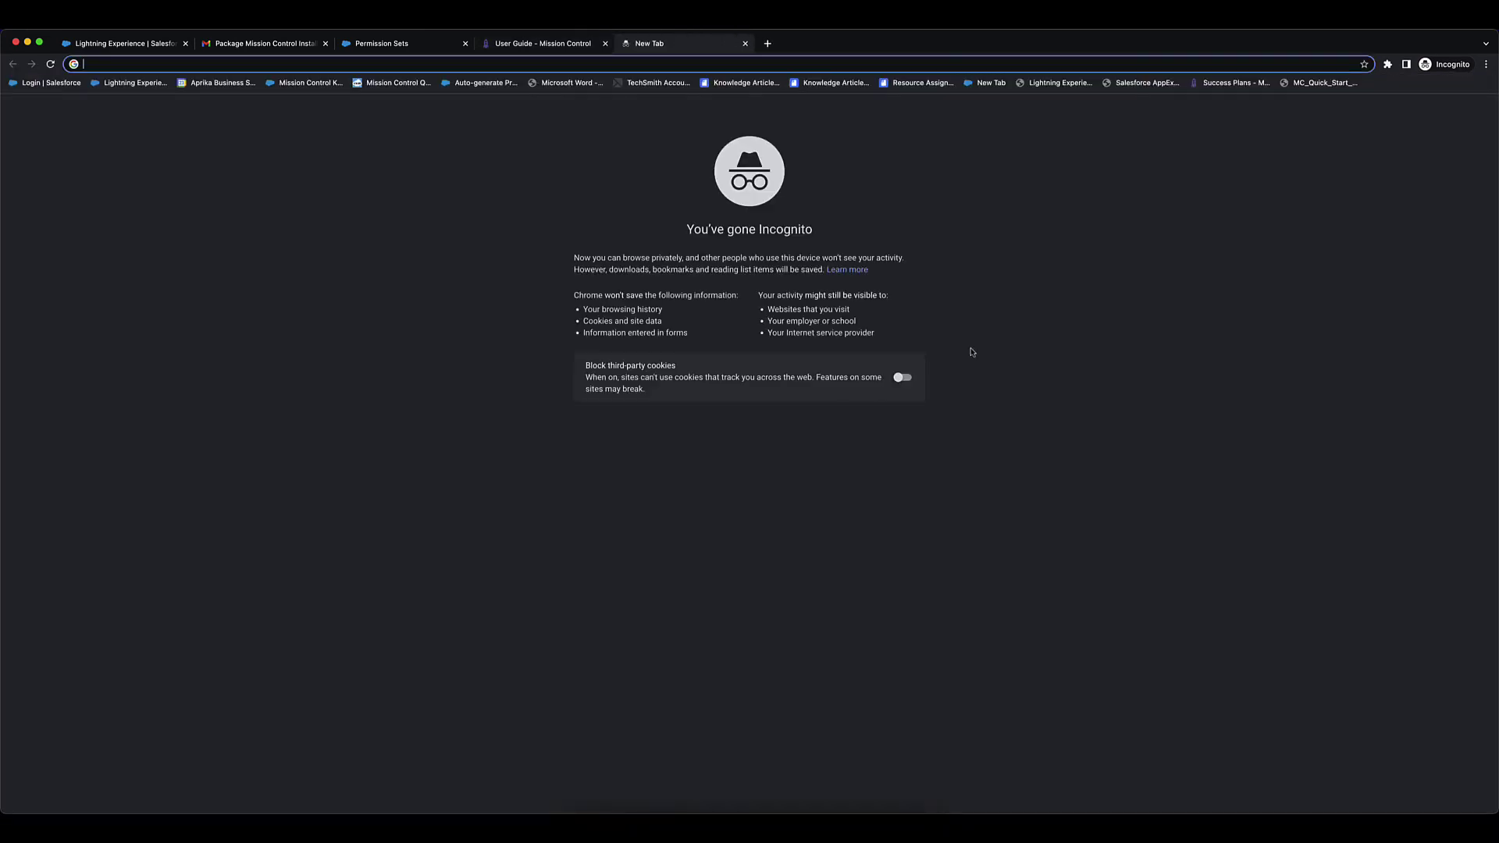
click(1295, 83)
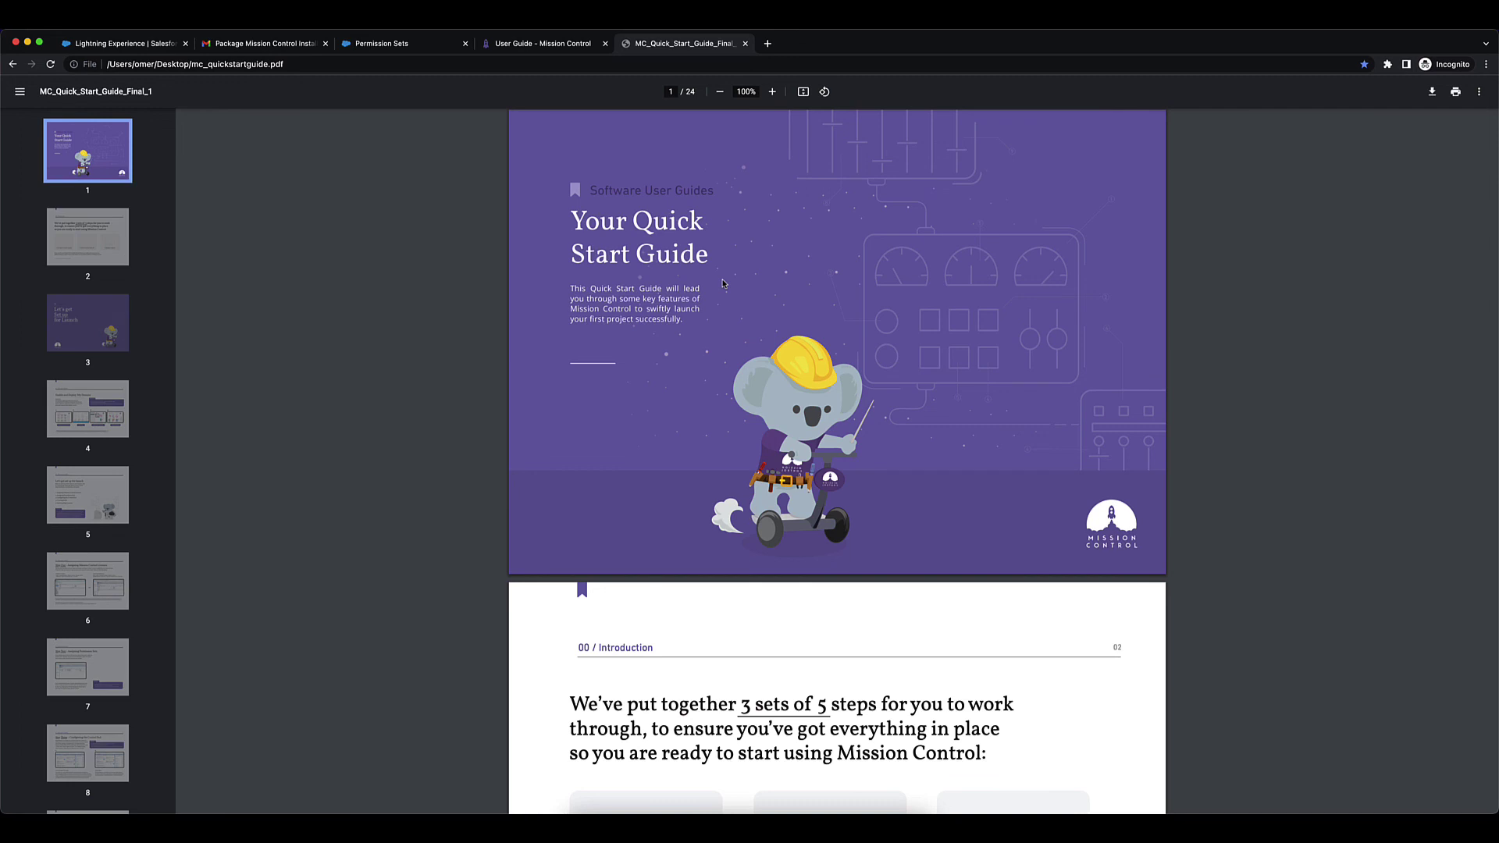
scroll(722, 283, down, 10)
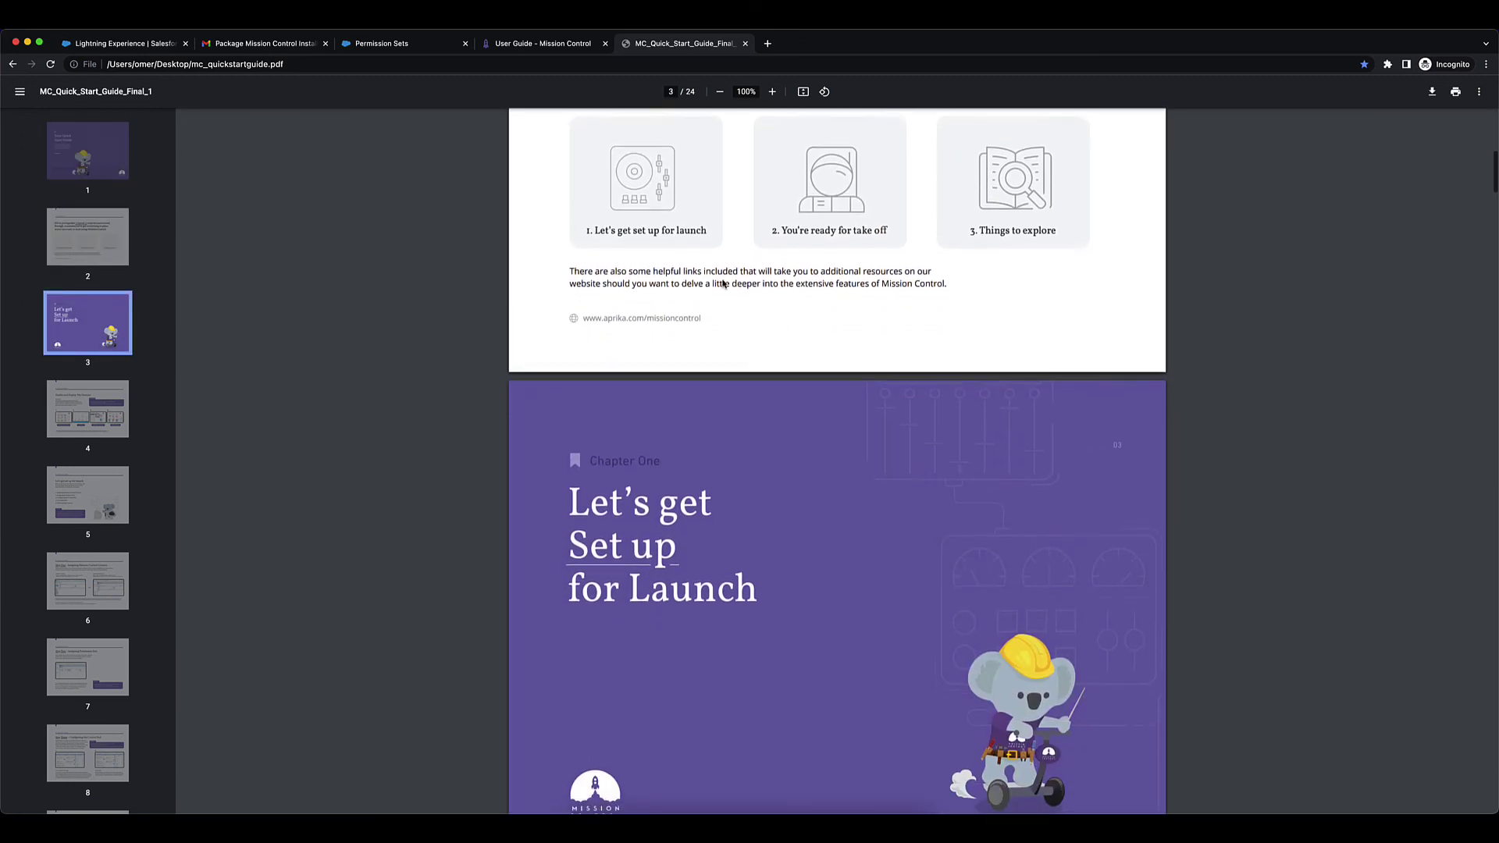
scroll(723, 284, down, 3)
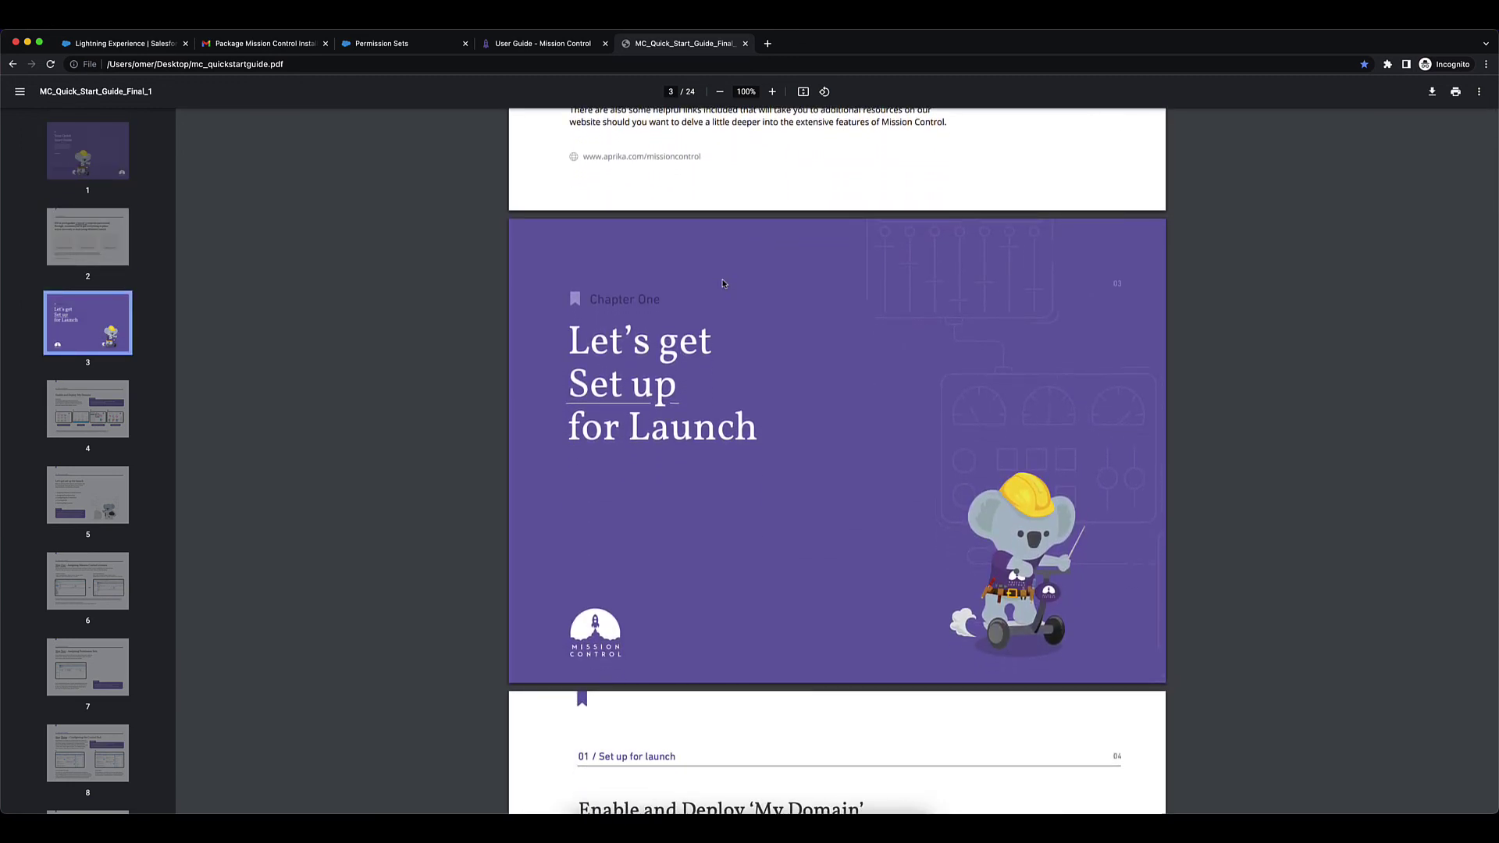